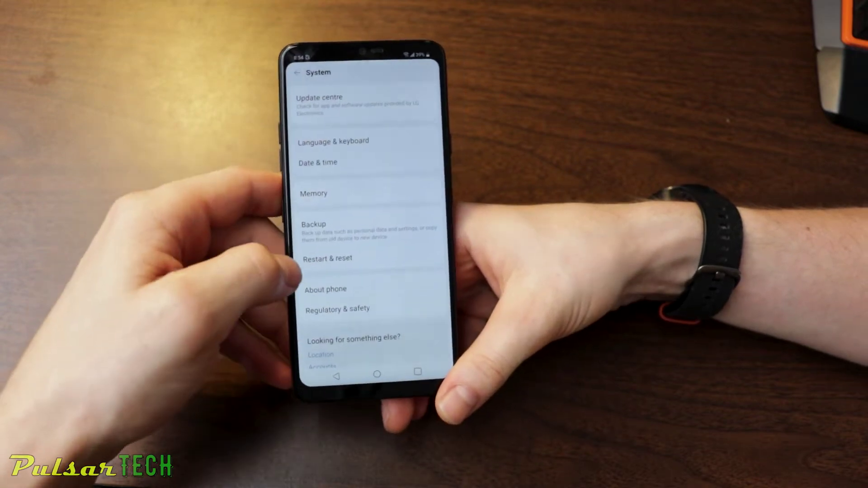
- Confirm Software info shows version G710TM30a and tap Android version to reveal the Android 10 easter egg
left_click(329, 291)
left_click(324, 255)
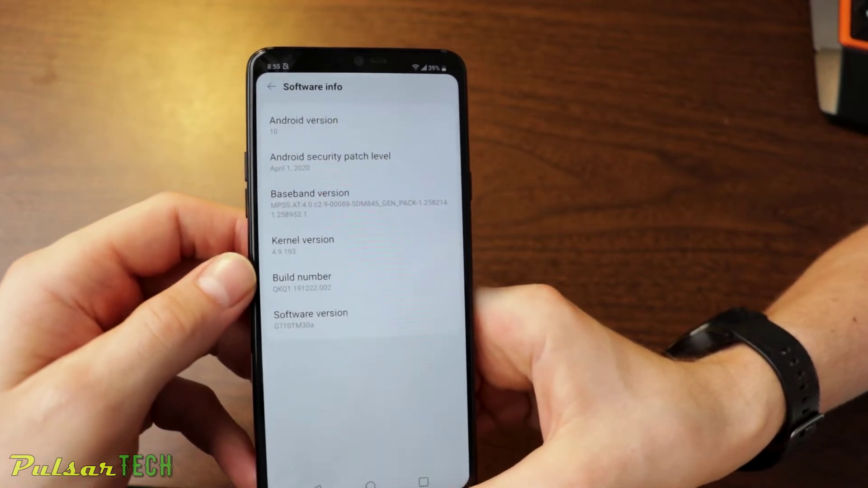
left_click(262, 121)
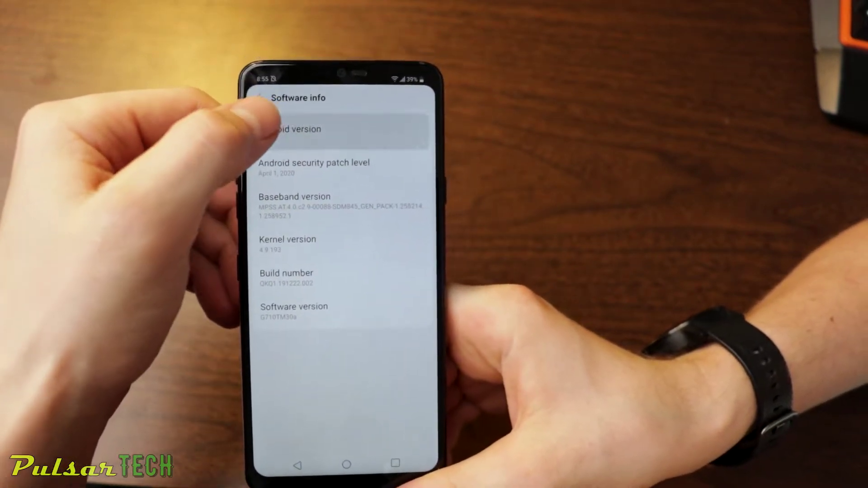
left_click(272, 133)
left_click(271, 133)
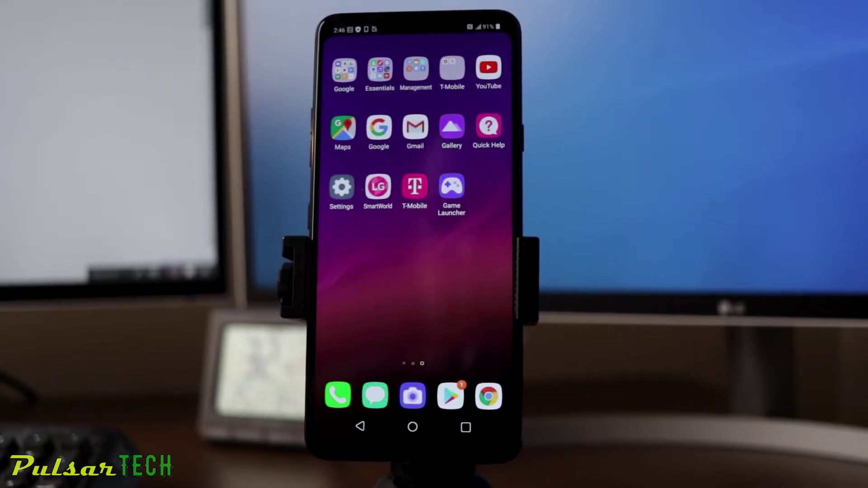
left_click(341, 188)
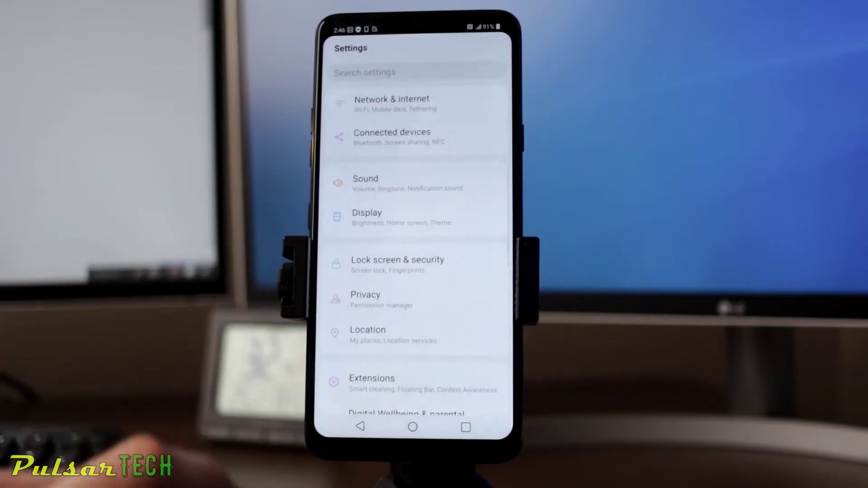
scroll(352, 376, "down", 5)
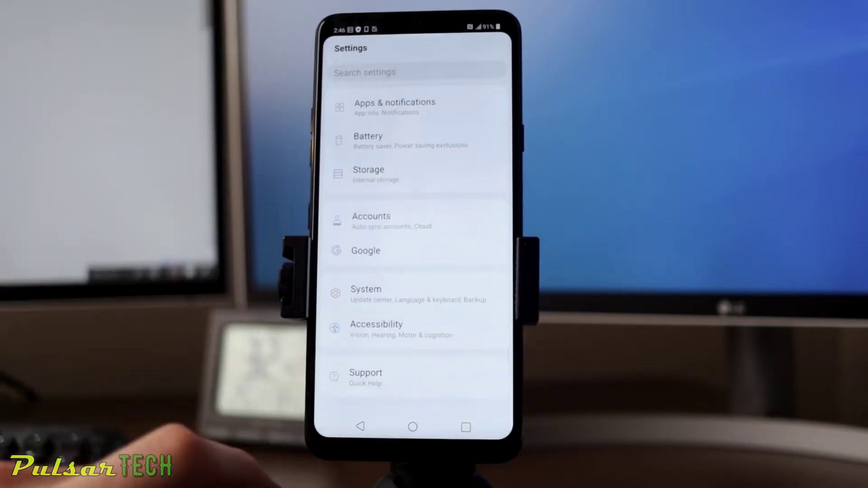
left_click(365, 290)
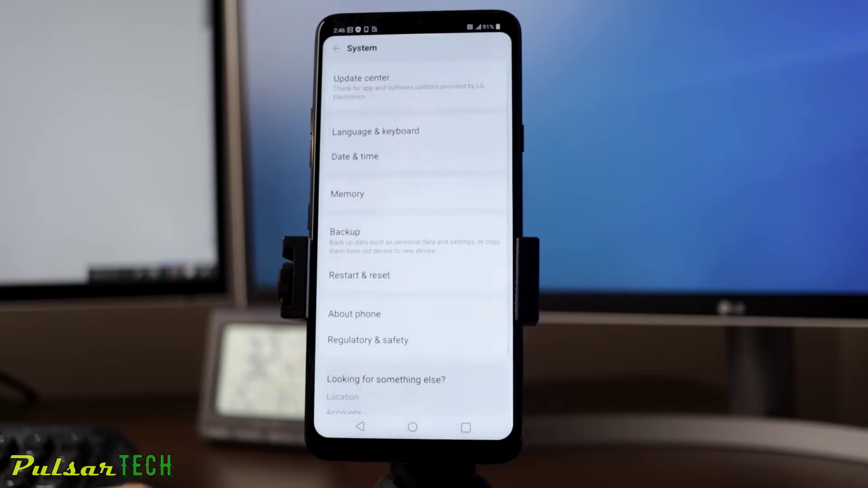
left_click(354, 314)
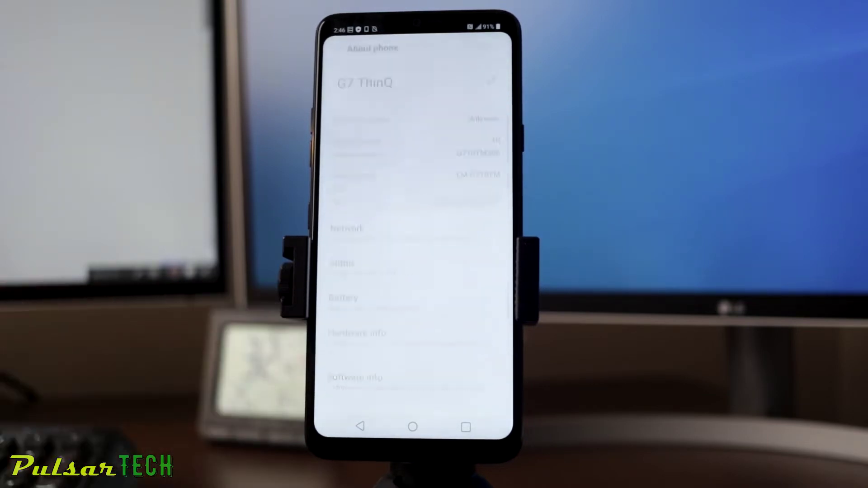
left_click(326, 336)
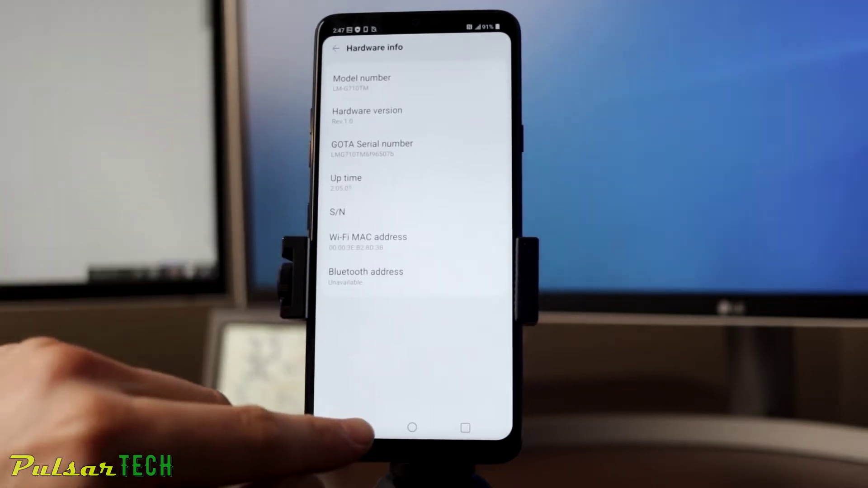
left_click(360, 427)
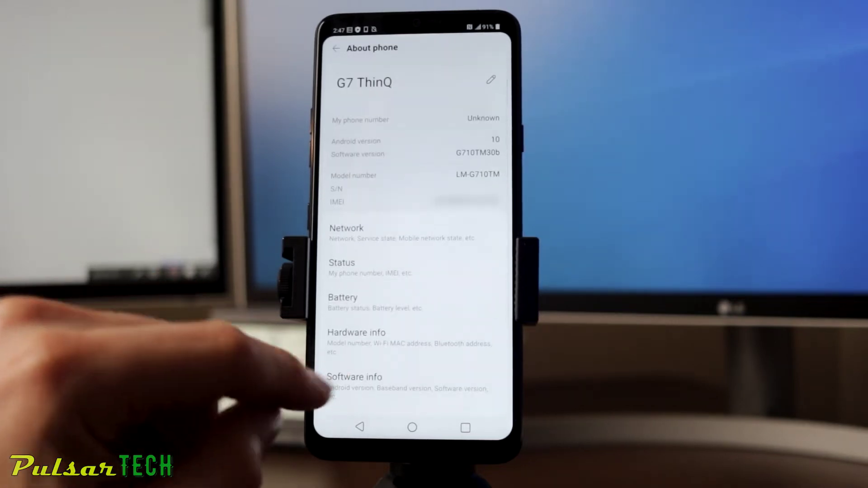
left_click(334, 380)
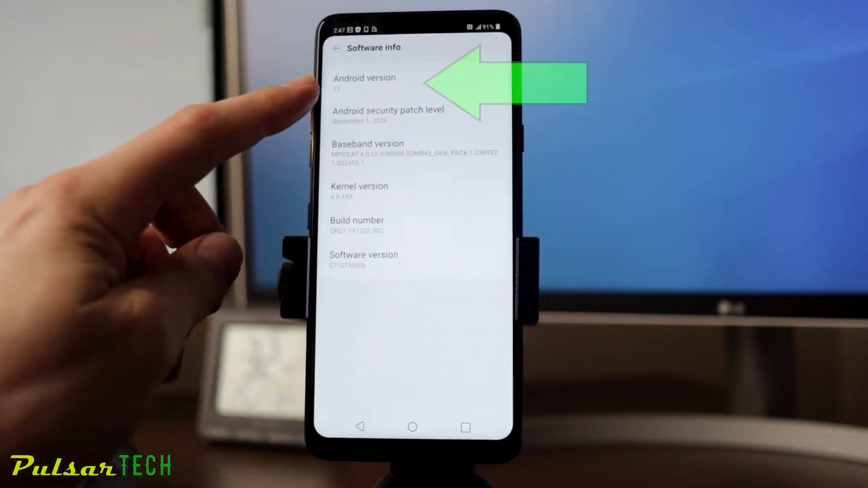
left_click(365, 82)
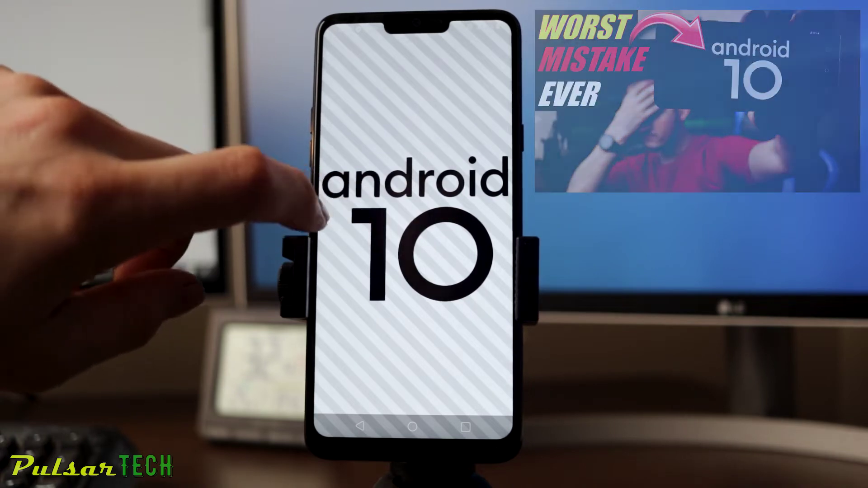
left_click(360, 426)
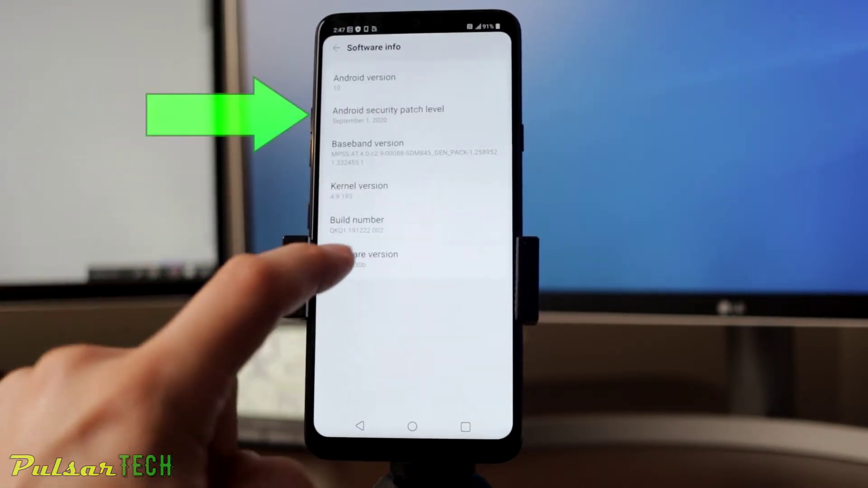
left_click(360, 426)
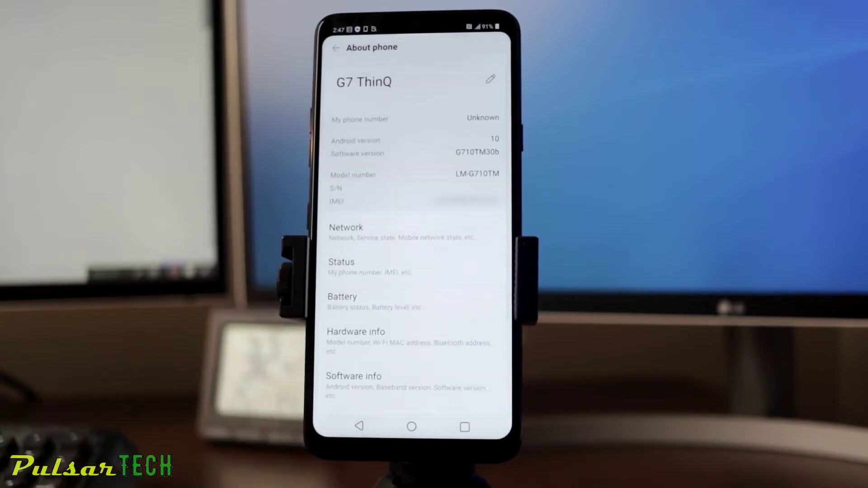
left_click(360, 426)
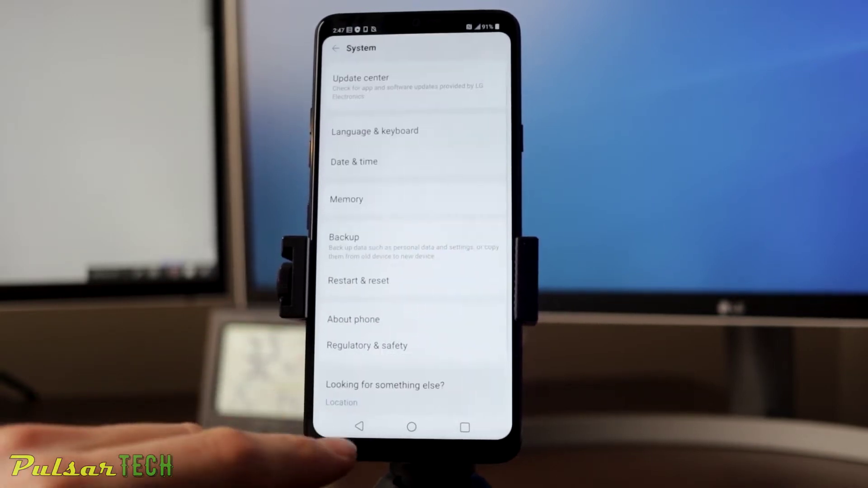
left_click(360, 426)
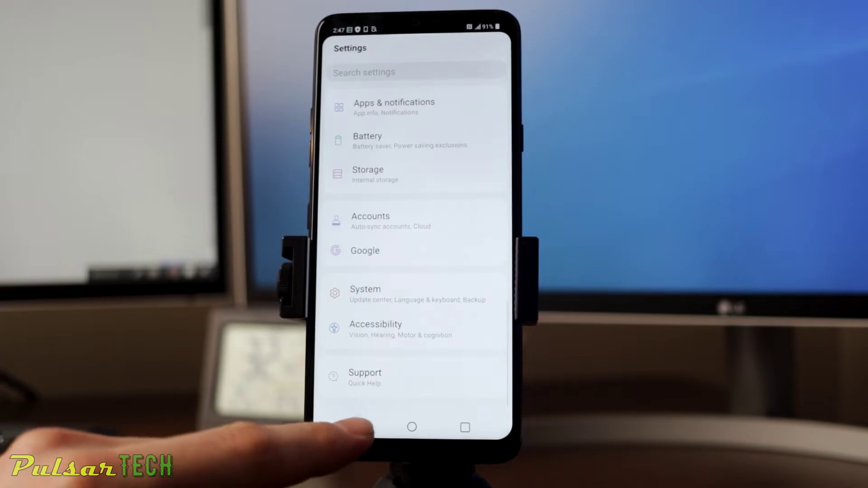
left_click(361, 426)
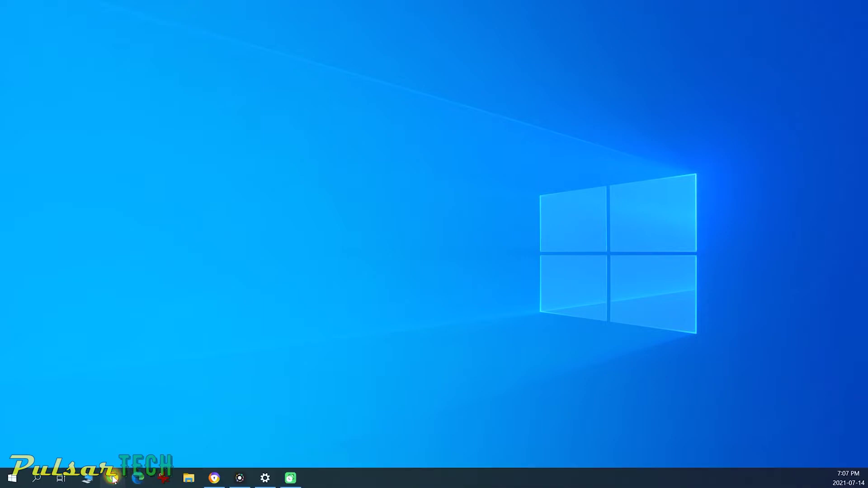
- In Chrome, go to lg-firmwares.com's guide on flashing LG stock firmware via the 'lg' suggestion
left_click(114, 479)
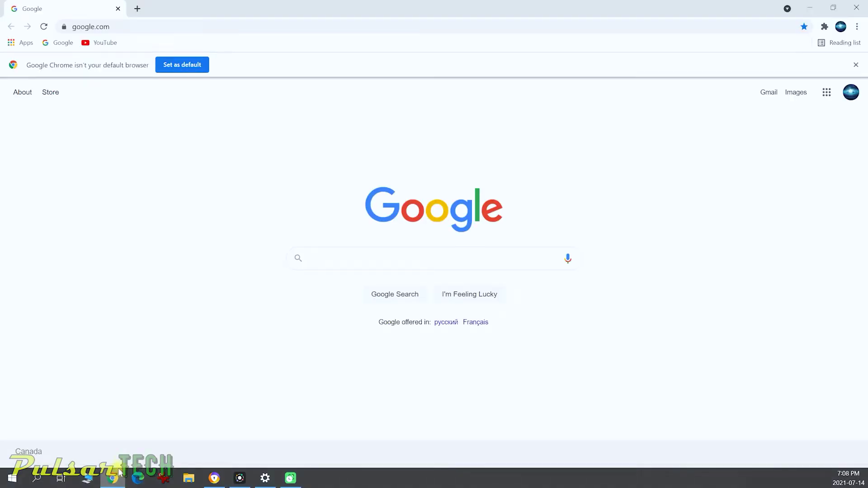
left_click(95, 28)
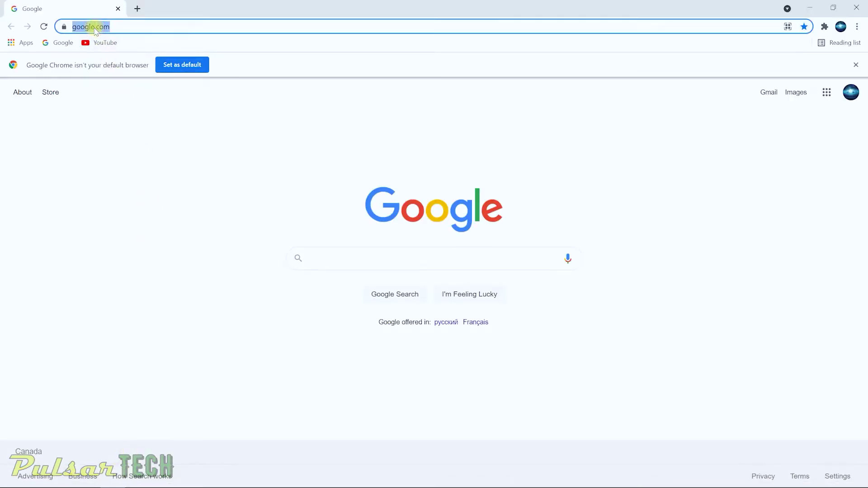
type("lg-firmwares")
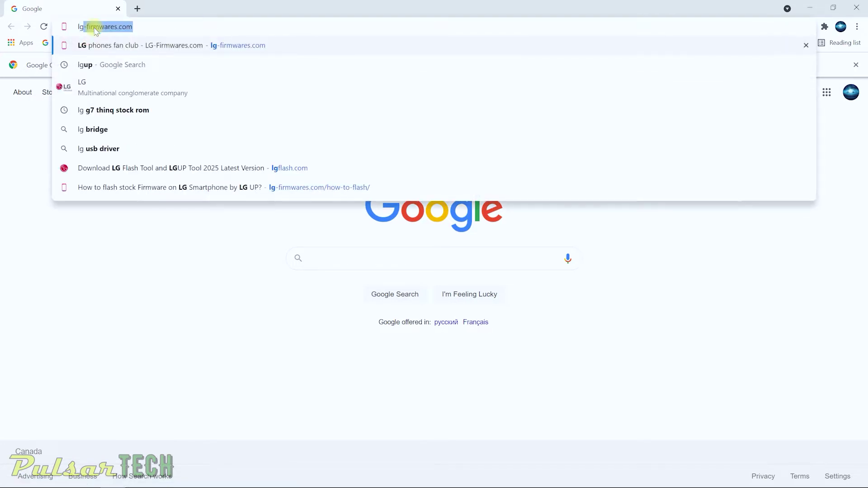
key("Return")
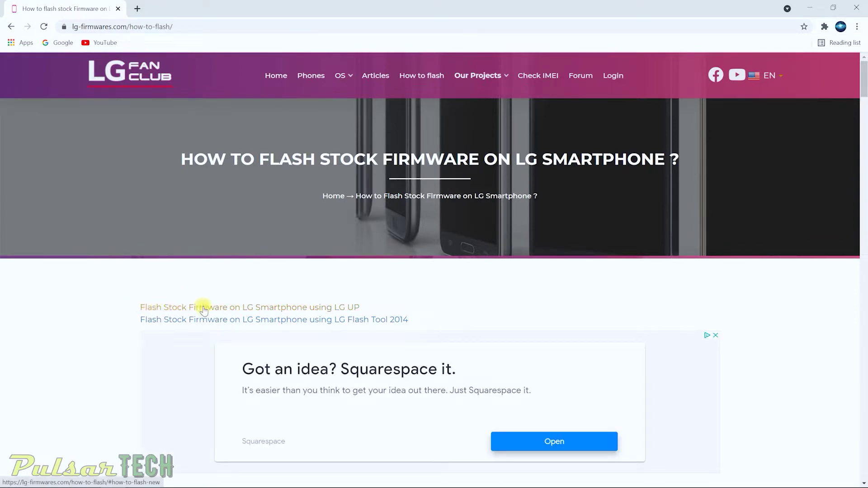
- Download the LG UP 1.14 installer, dismiss the full-page ad, and return to the page top
scroll(344, 310, "down", 4)
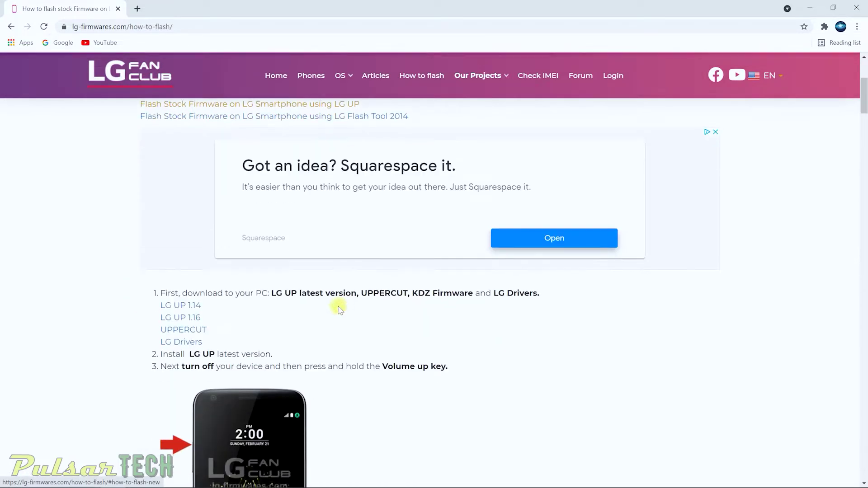
left_click(177, 307)
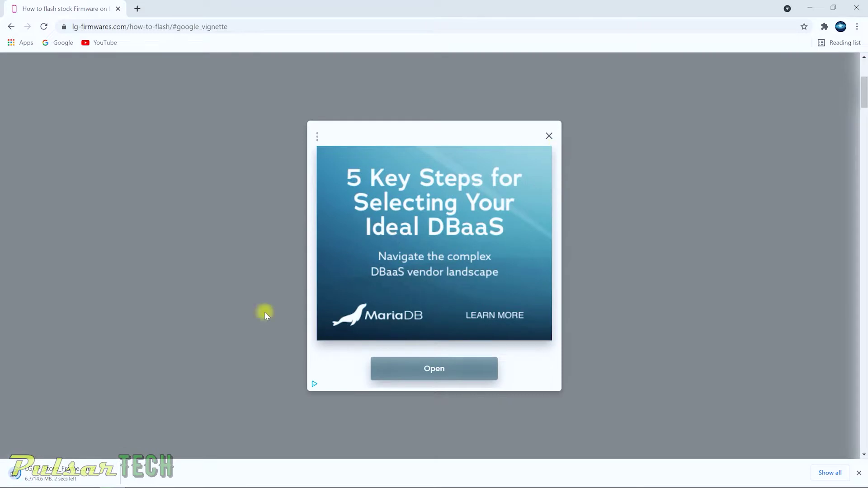
left_click(181, 386)
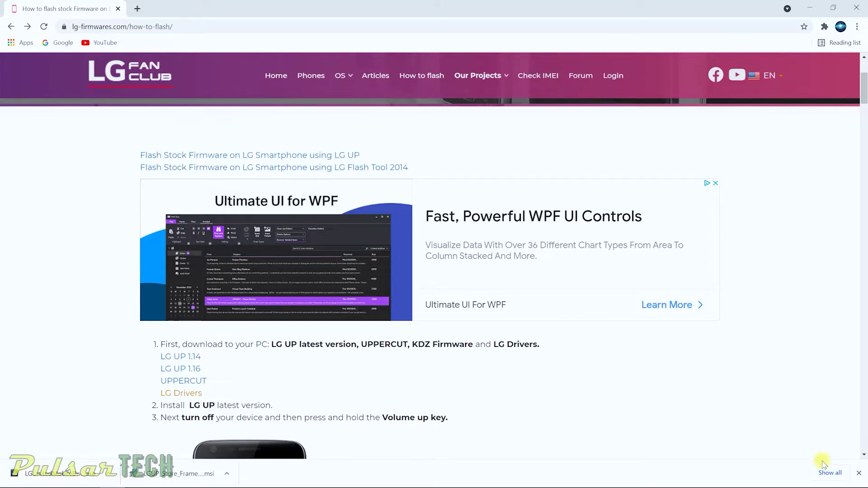
scroll(830, 483, "up", 3)
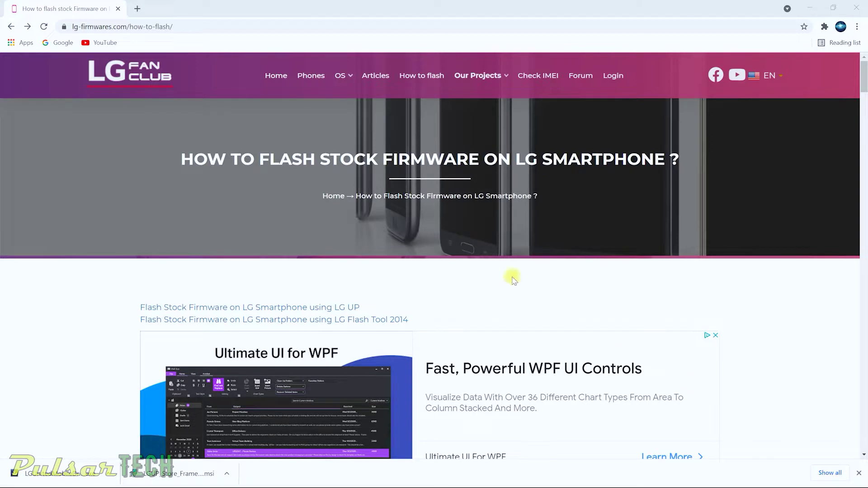
- Find the G7 ThinQ series in the catalog and open the G710AWM model page in a new tab
mouse_move(340, 78)
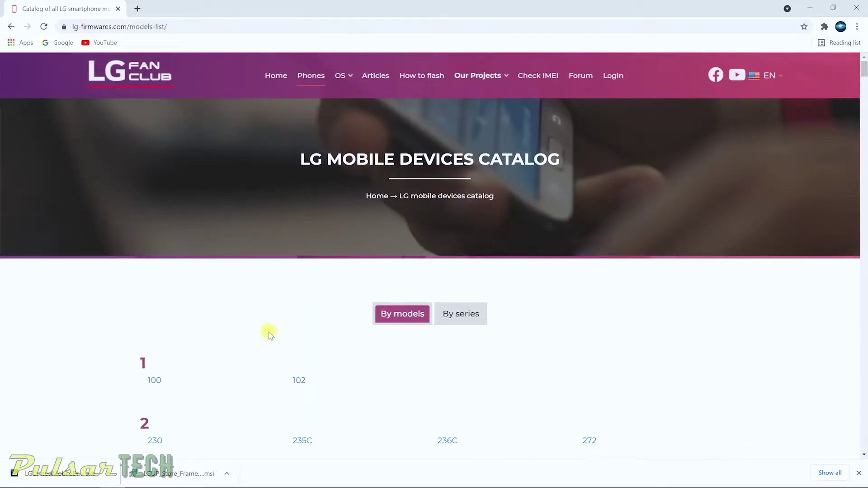
scroll(386, 368, "down", 15)
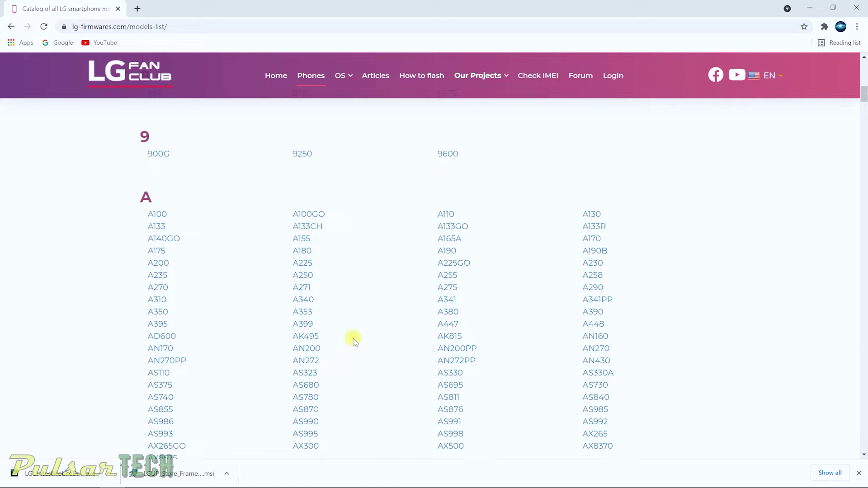
scroll(354, 340, "up", 15)
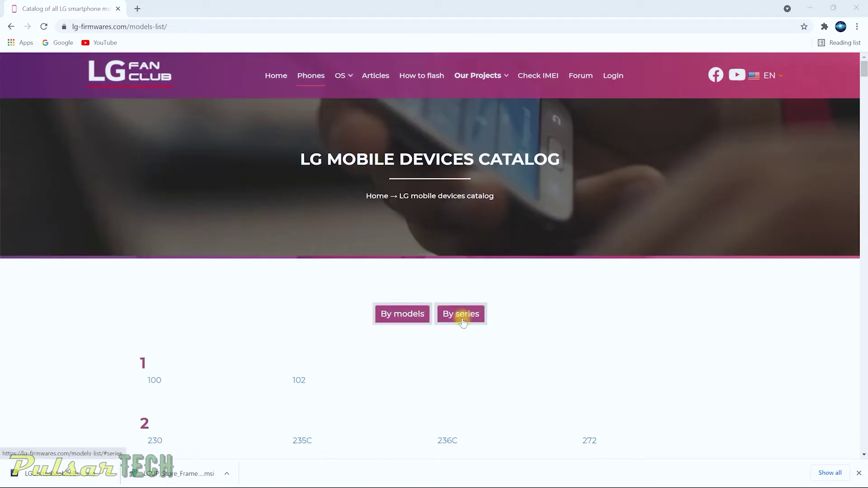
scroll(202, 344, "down", 10)
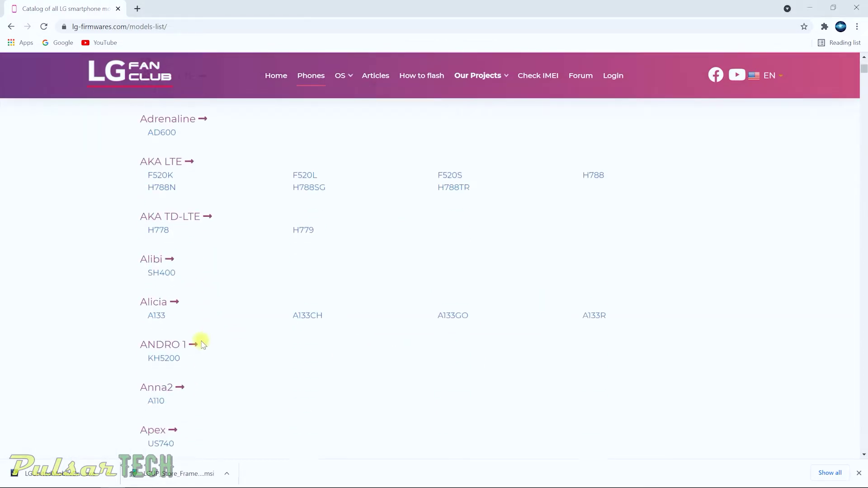
scroll(202, 344, "down", 20)
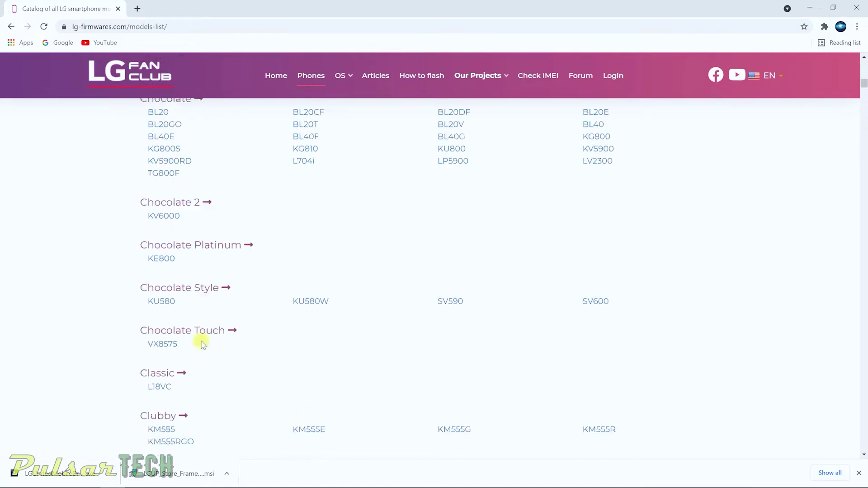
scroll(202, 344, "up", 7)
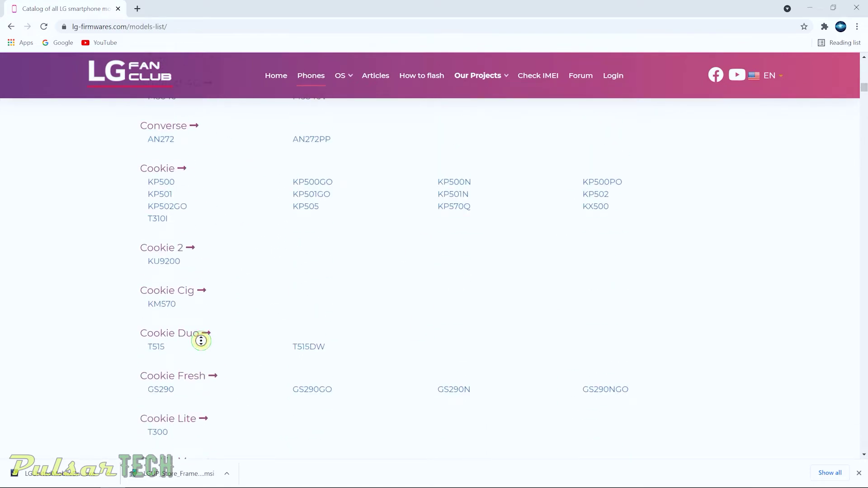
scroll(201, 341, "down", 20)
scroll(204, 398, "down", 20)
middle_click(209, 438)
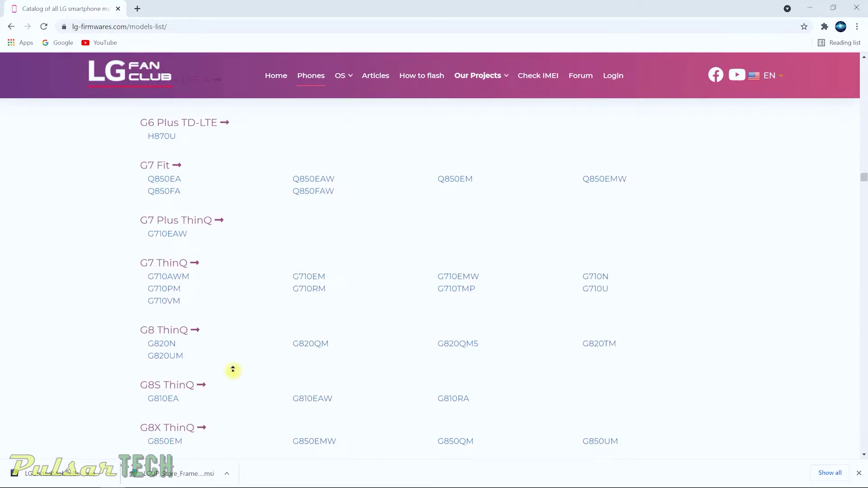
scroll(234, 373, "down", 1)
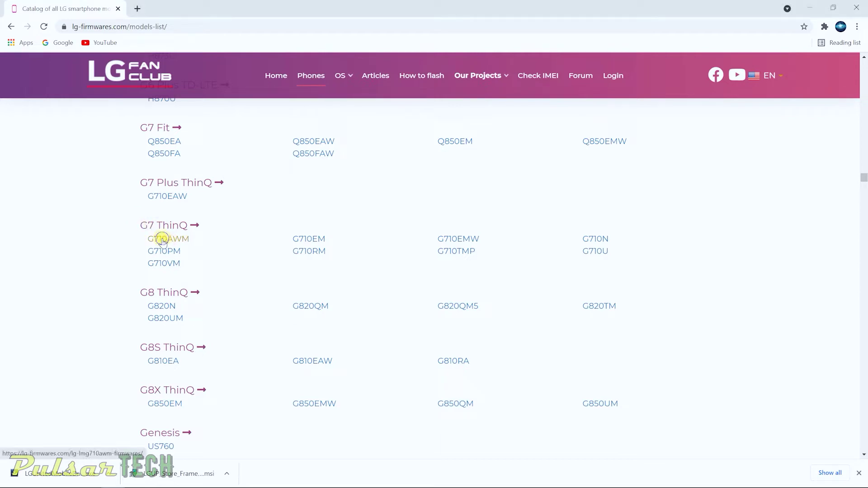
left_click(203, 247)
- Switch to the G710AWM tab, highlight the model name, and scroll down to the Firmwares table
left_click(159, 14)
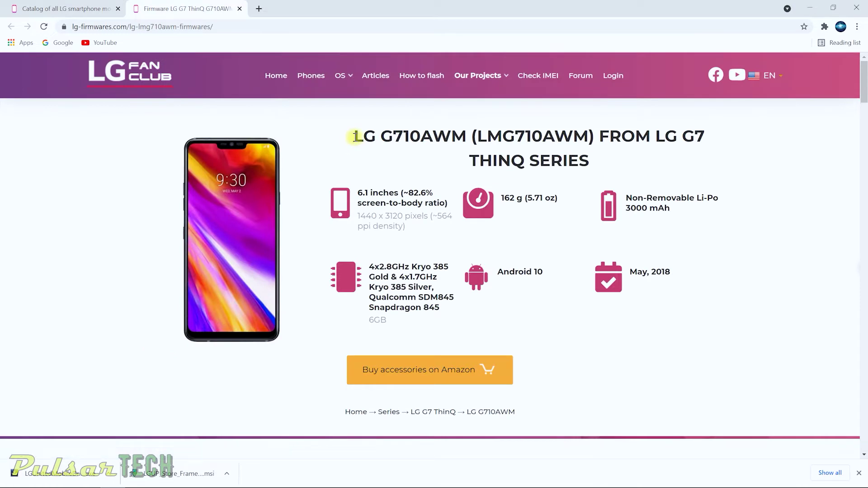
left_click_drag(636, 141, 702, 143)
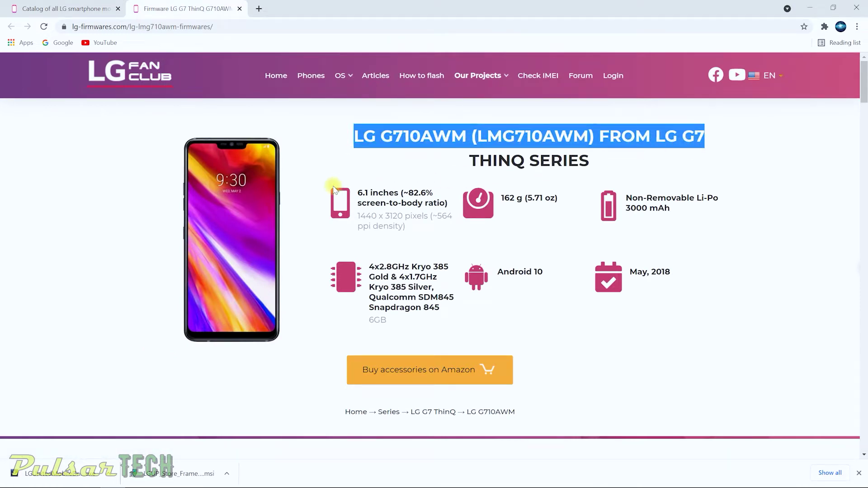
scroll(334, 190, "down", 3)
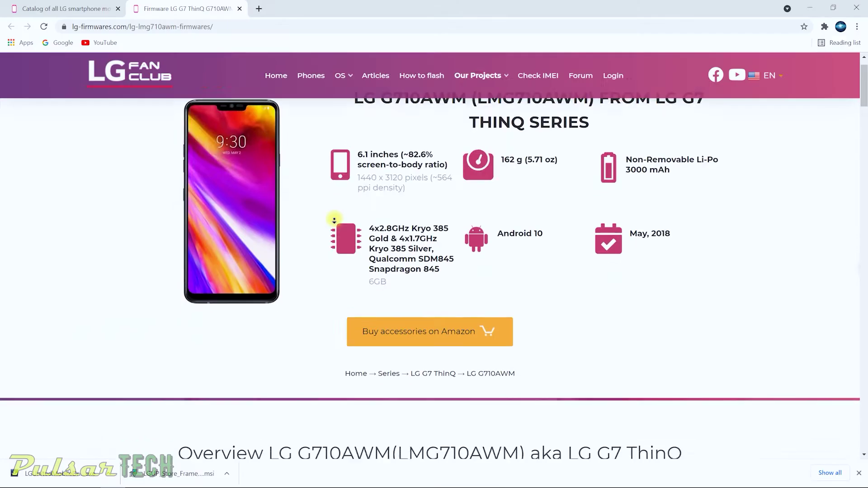
scroll(336, 226, "down", 10)
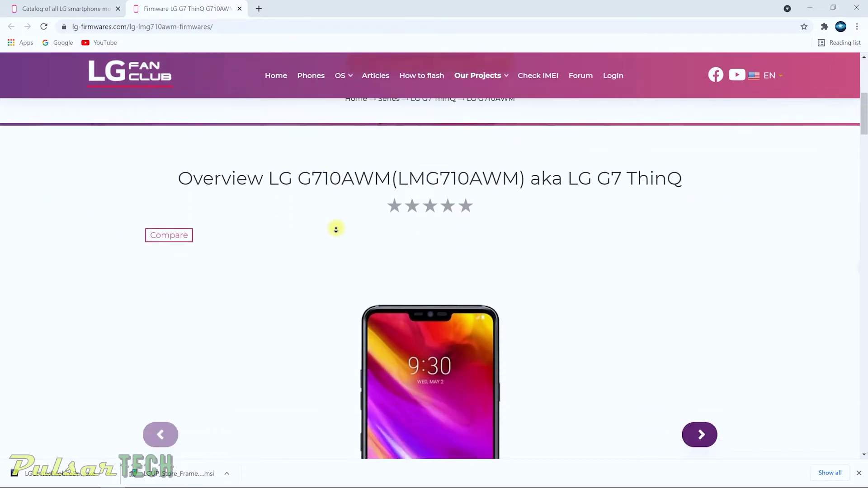
scroll(335, 231, "down", 15)
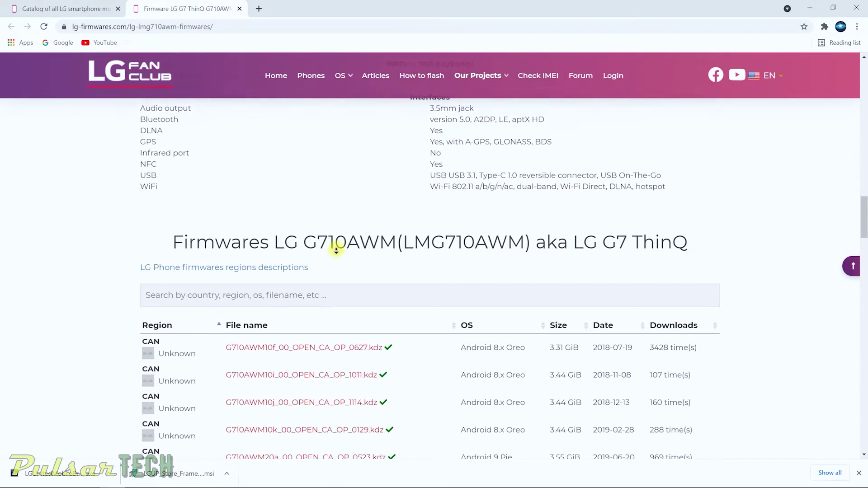
- Review the firmware table, highlighting the first entry's Android 8.x Oreo version, download count and 2018-07-19 date
scroll(329, 218, "down", 1)
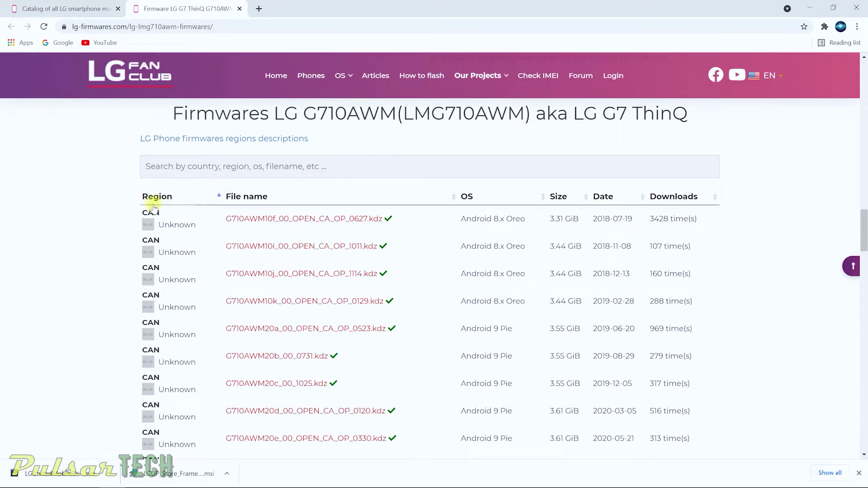
scroll(252, 235, "down", 8)
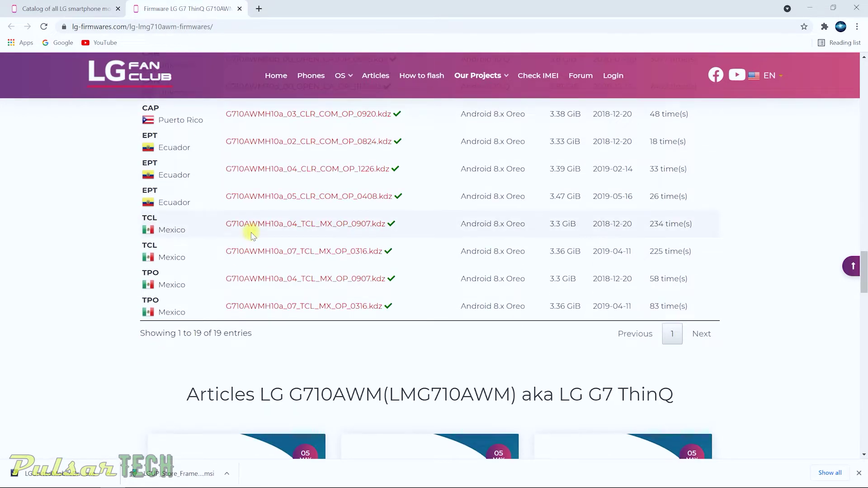
scroll(251, 235, "up", 7)
scroll(249, 232, "up", 2)
scroll(411, 215, "down", 5)
scroll(412, 217, "up", 5)
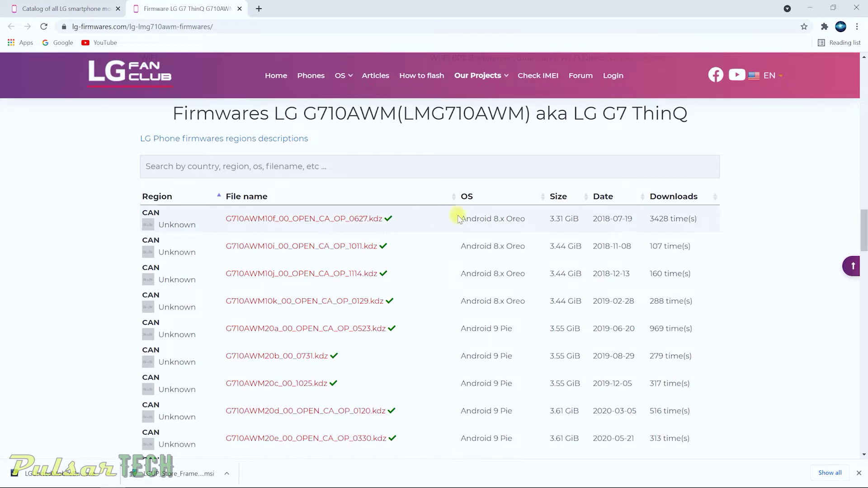
left_click_drag(463, 219, 597, 220)
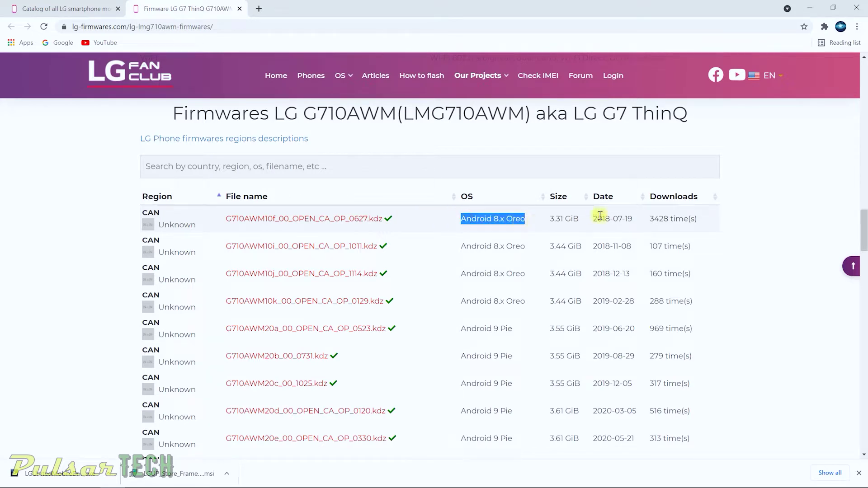
left_click_drag(650, 220, 691, 219)
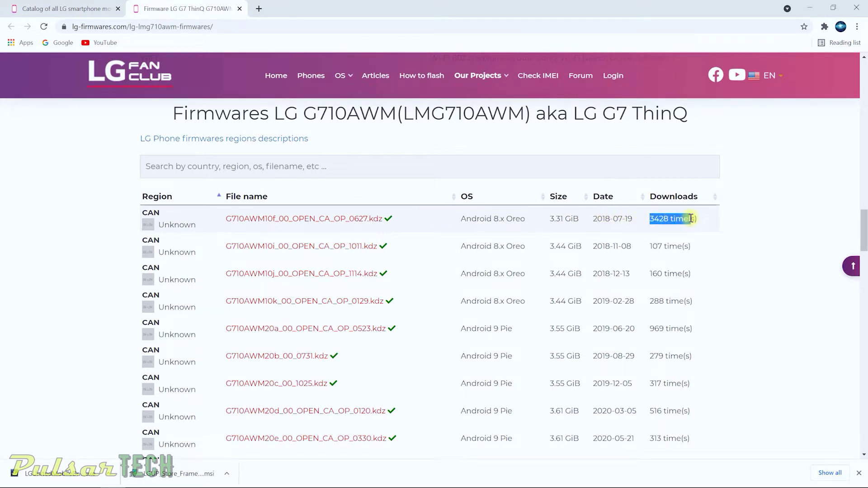
left_click_drag(591, 220, 636, 225)
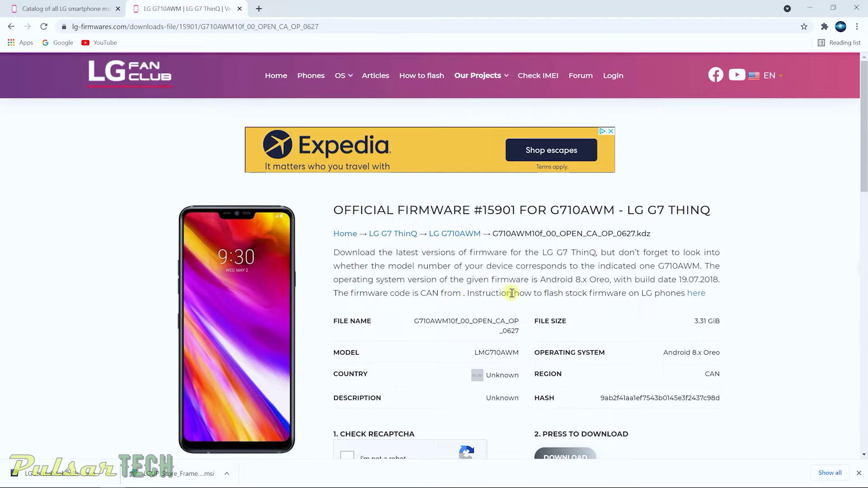
- Pass the robot check and download the 3.31 GiB G710AWM10f_00_OPEN_CA_OP_0627.kdz firmware file
scroll(360, 324, "down", 1)
left_click(347, 409)
left_click(567, 407)
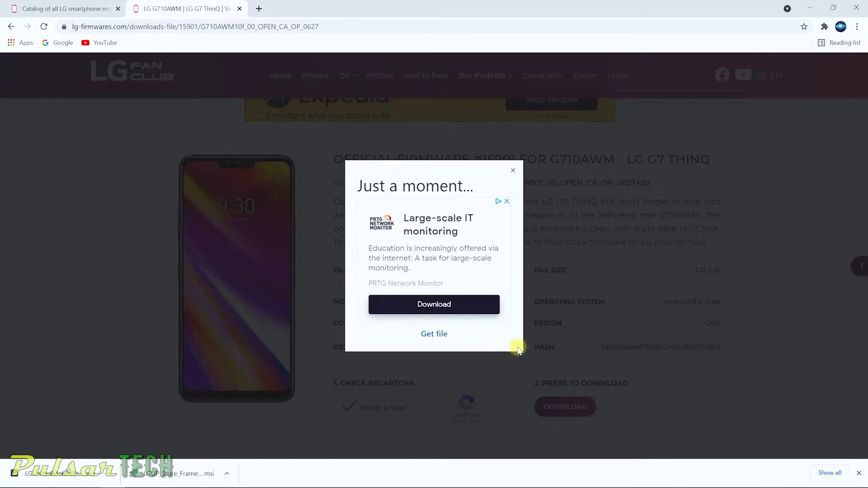
left_click(445, 335)
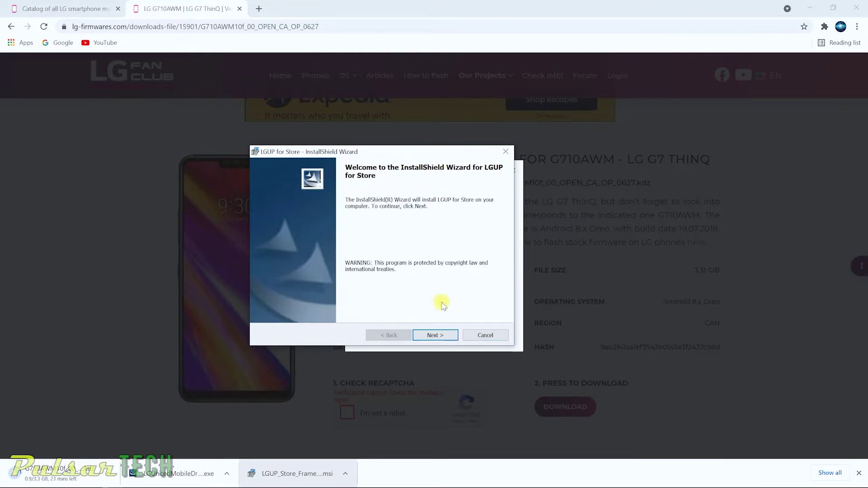
- Install LGUP for Store, accepting the licence agreement, and close the finished wizard
left_click(441, 335)
left_click(344, 297)
left_click(430, 337)
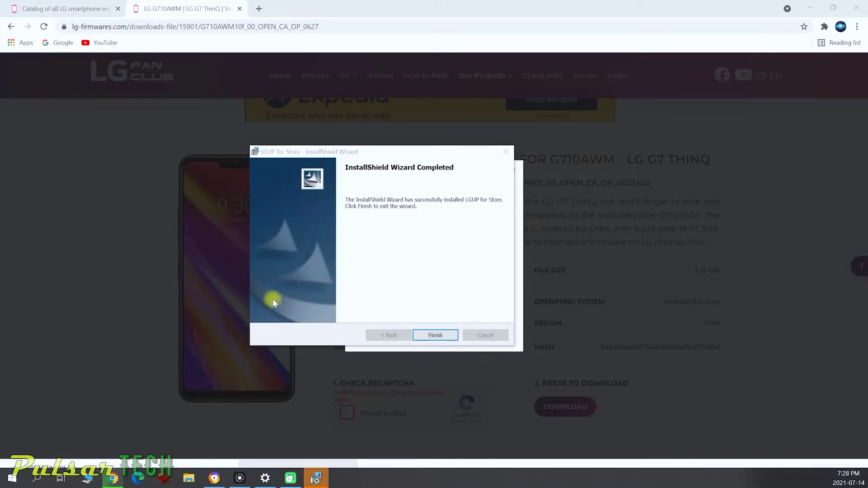
left_click(435, 335)
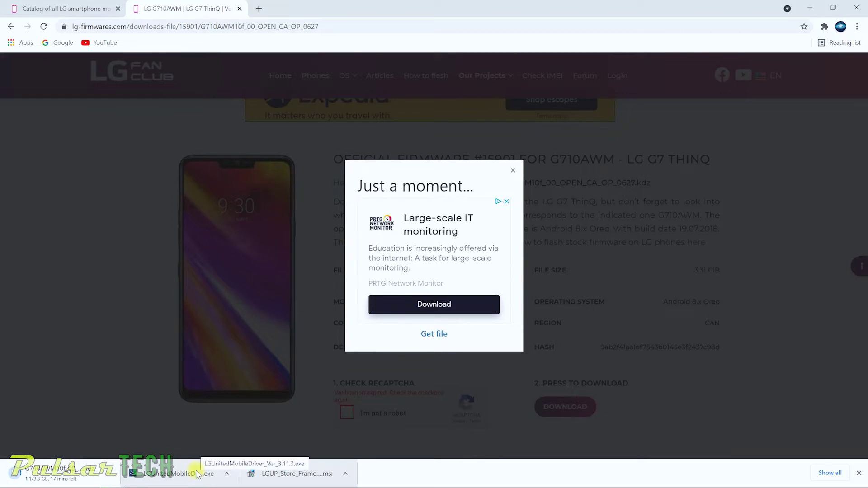
- Install the LG United Mobile Driver with the default setup language and dismiss the success message
left_click(198, 475)
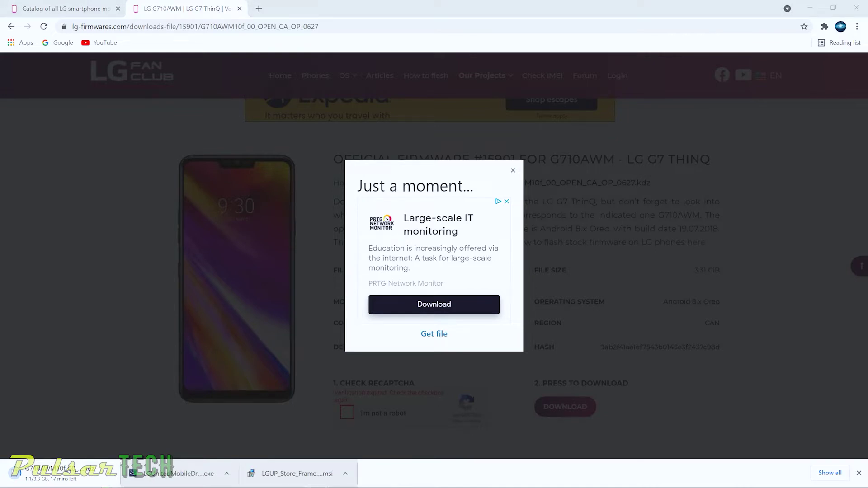
left_click(438, 316)
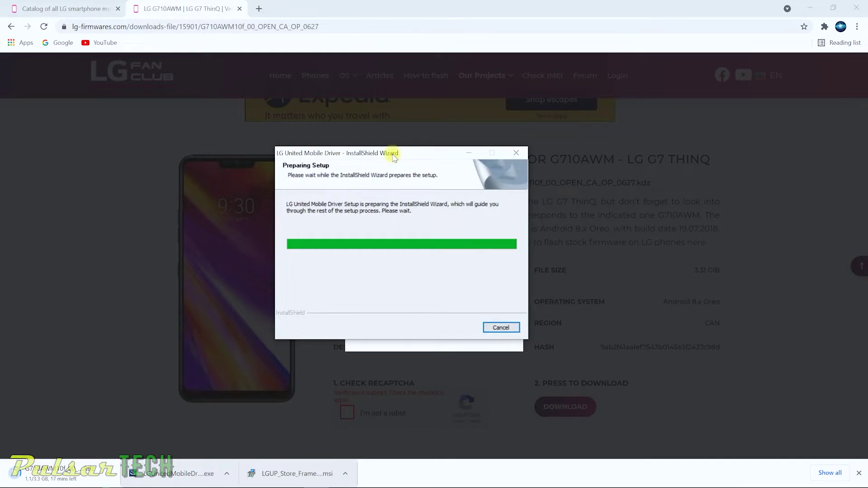
left_click(448, 329)
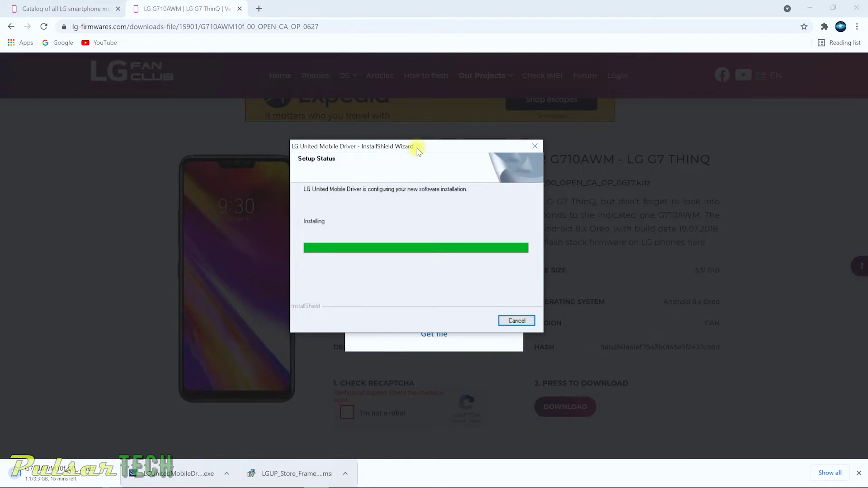
left_click(447, 256)
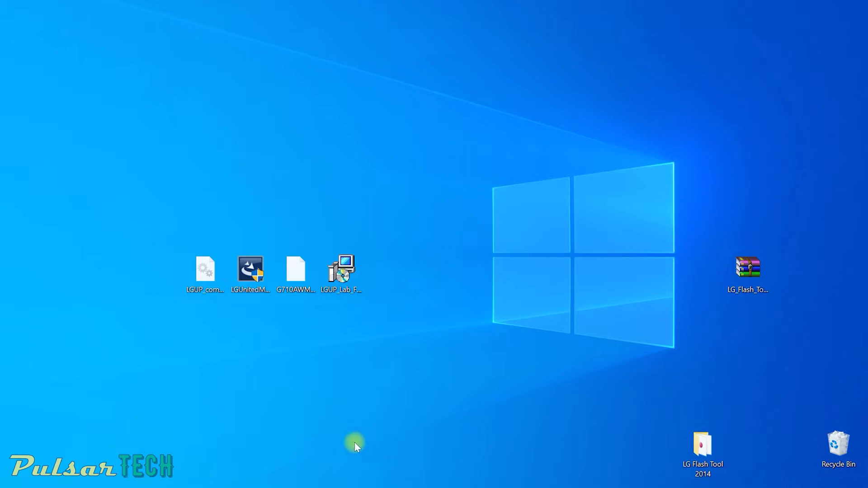
- Open C:\Program Files (x86)\LG Electronics\LGUP\model\common in File Explorer
key("super+e")
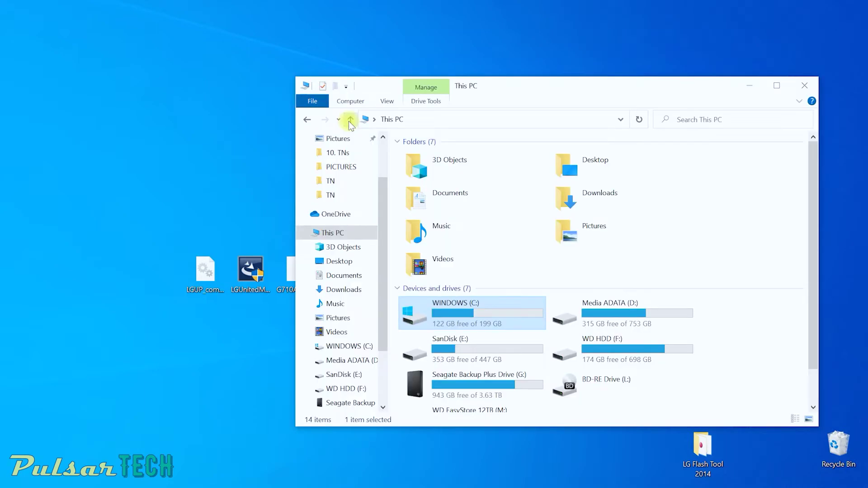
double_click(449, 305)
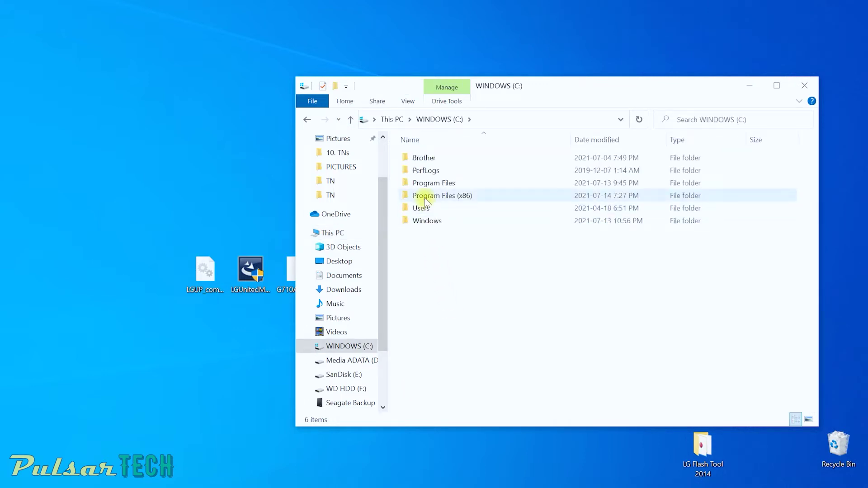
double_click(425, 197)
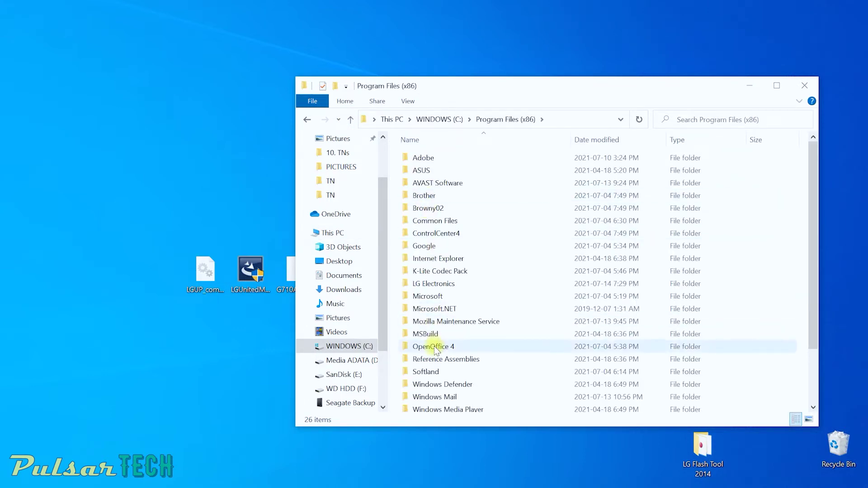
double_click(424, 278)
double_click(419, 183)
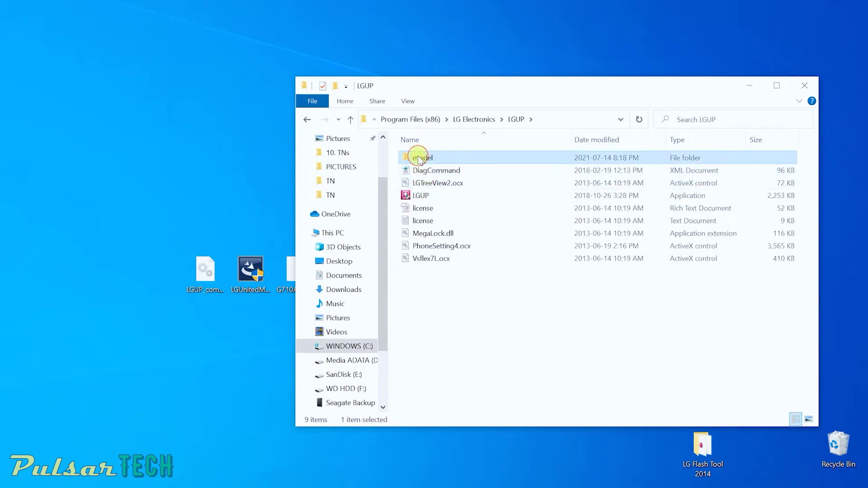
double_click(418, 157)
double_click(418, 157)
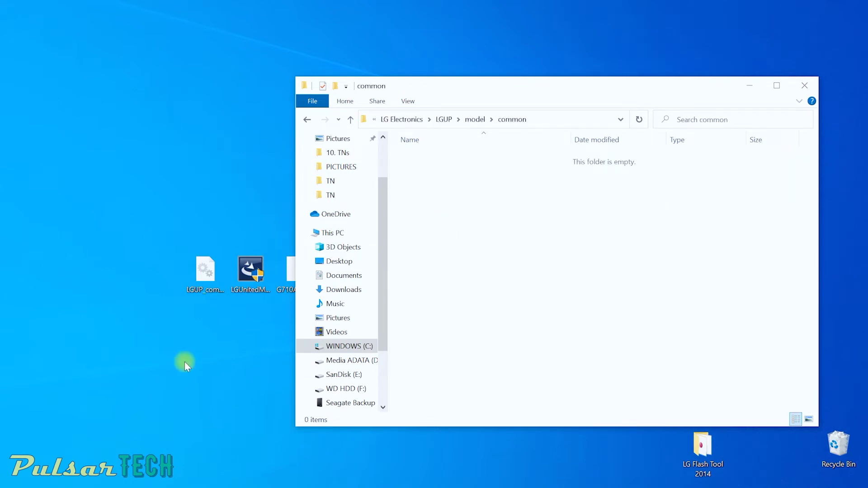
- Paste LGUP_common.dll into the common folder with administrator permission, then minimize the window
mouse_move(204, 271)
left_mouse_down()
mouse_move(414, 276)
mouse_move(222, 268)
mouse_move(205, 276)
left_mouse_up()
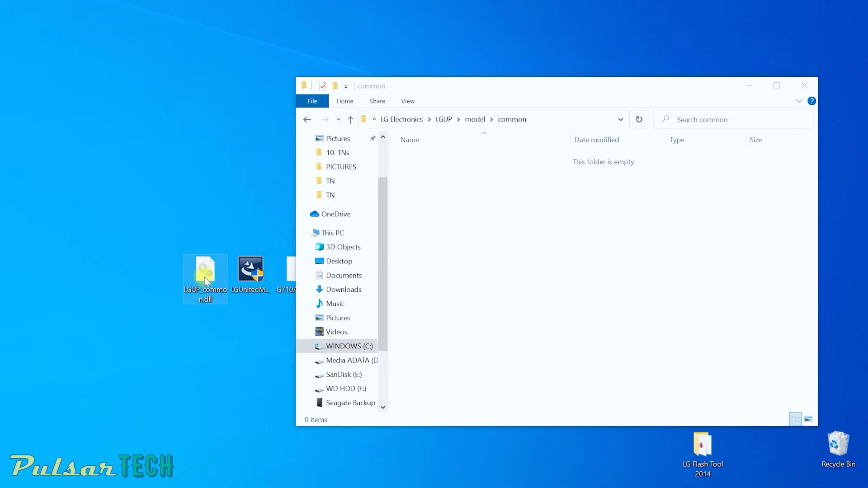
left_click(512, 218)
key("ctrl+v")
left_click(321, 202)
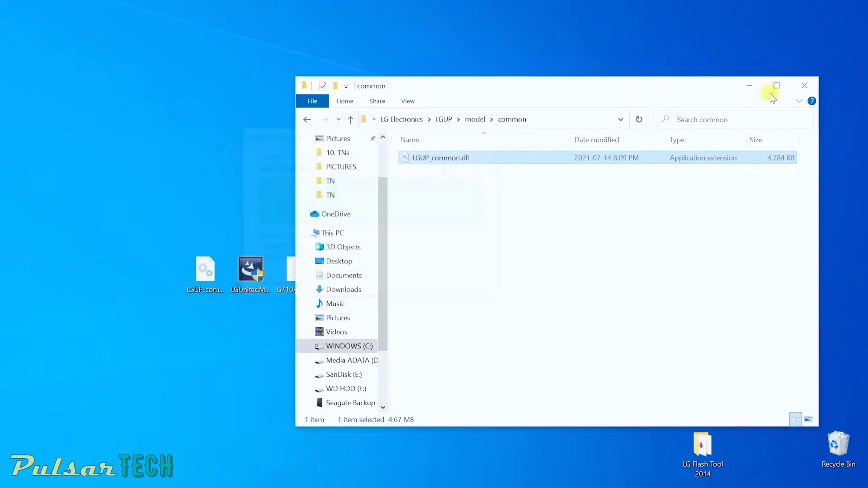
left_click(753, 88)
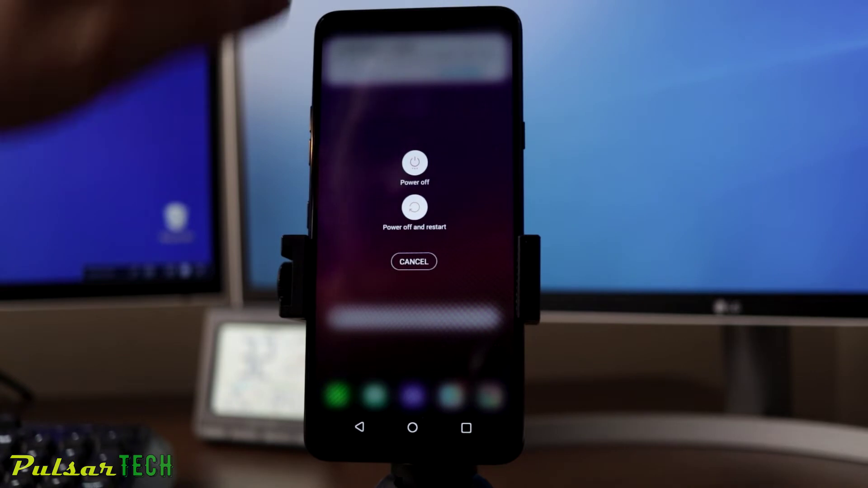
- Power off the phone from the Android power menu and confirm POWER OFF
left_click(414, 163)
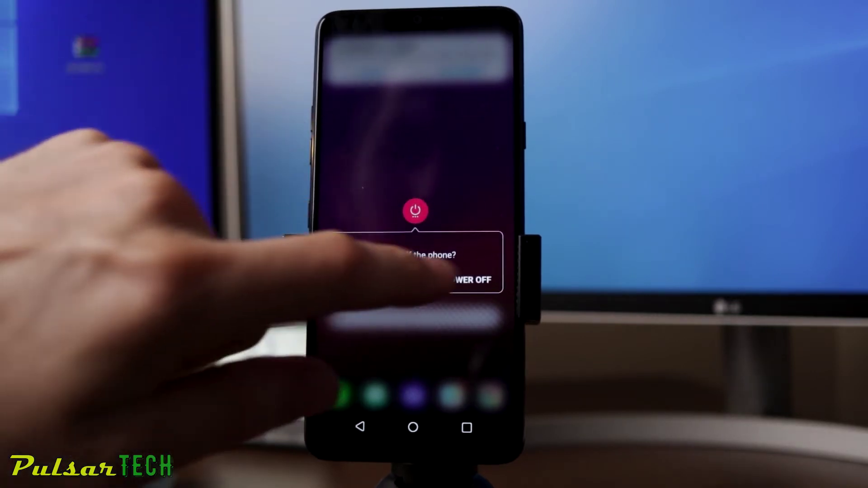
left_click(466, 280)
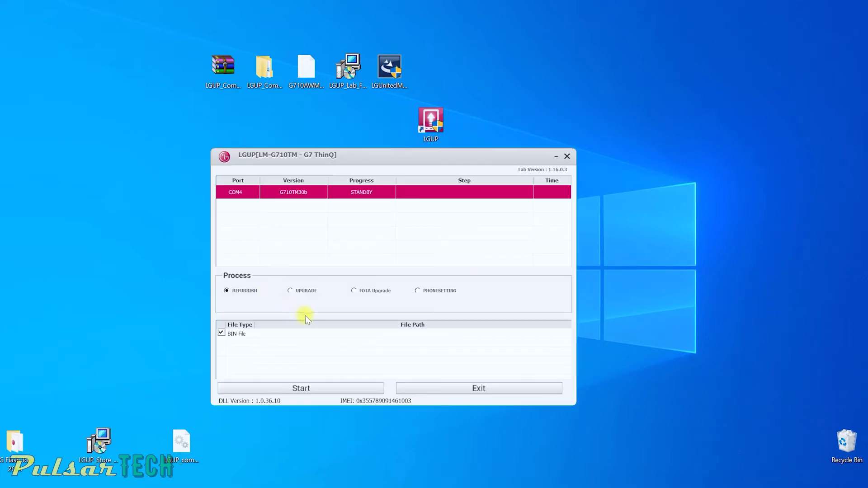
- Flash G710TM10k_00_TMO_US_OP_0914.kdz to the phone in LGUP's Upgrade mode
left_click(291, 290)
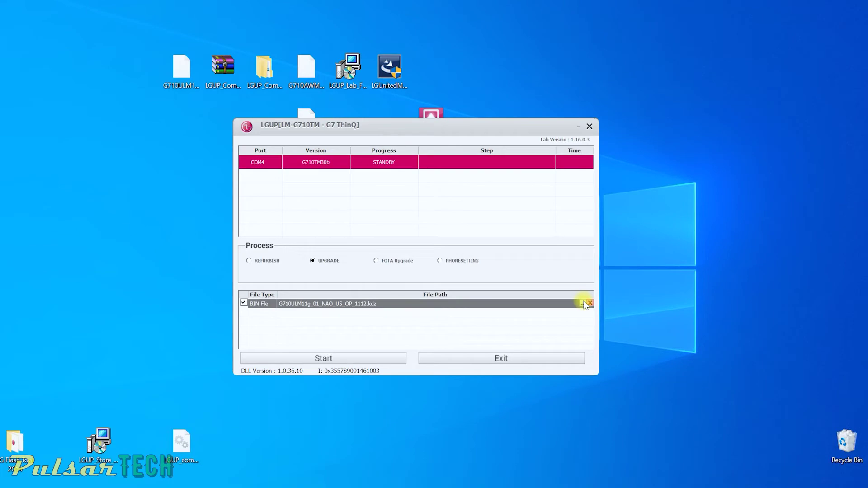
left_click(583, 303)
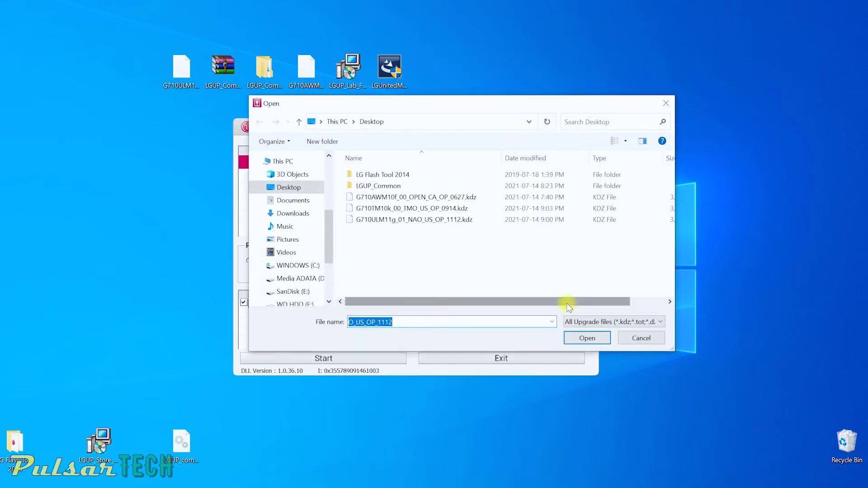
double_click(396, 209)
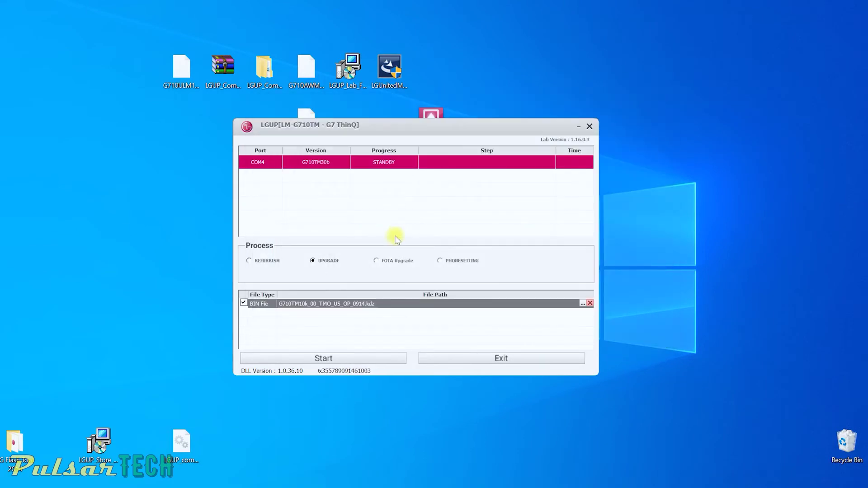
left_click(323, 359)
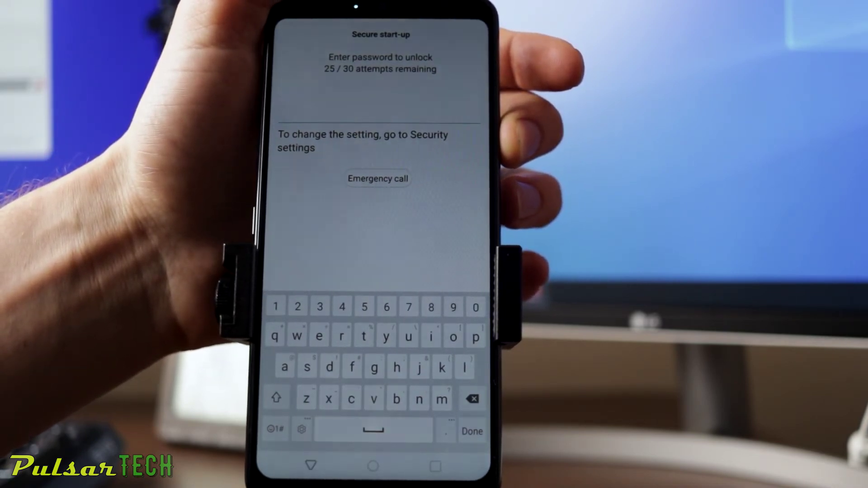
- Power off the phone from the secure start-up screen's power menu
key("XF86PowerOff")
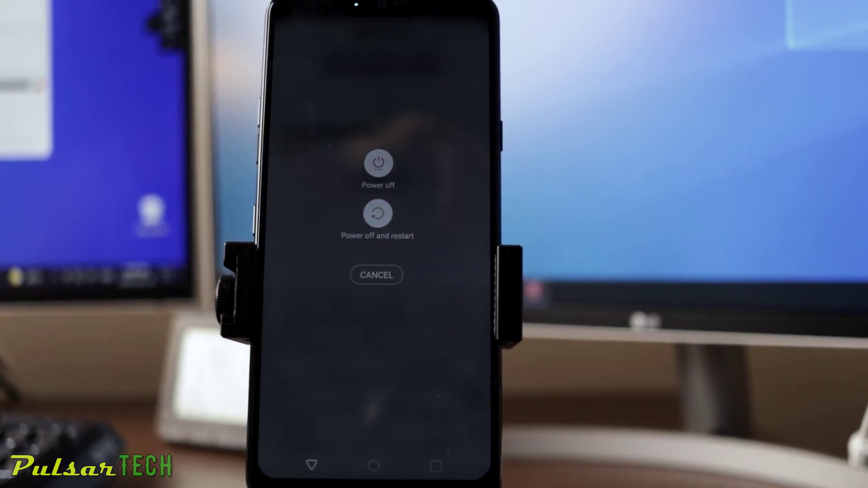
left_click(378, 164)
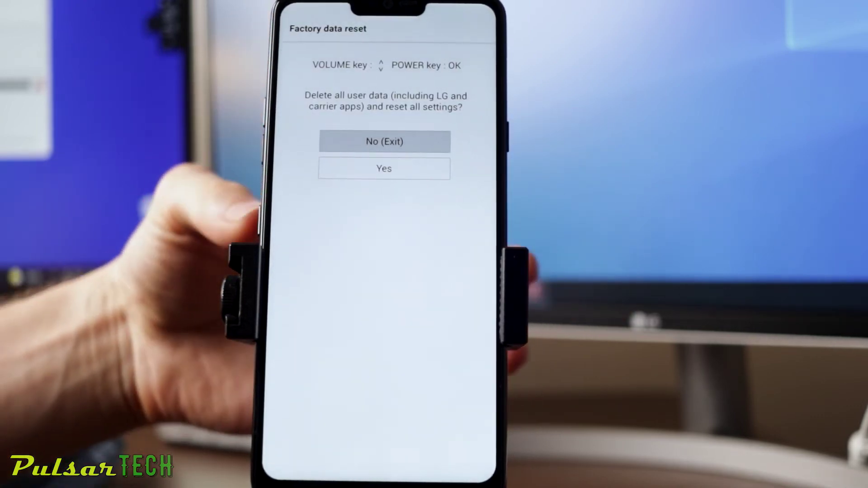
- Choose Yes to confirm the factory data reset, then select Yes on the final confirmation
key("Down")
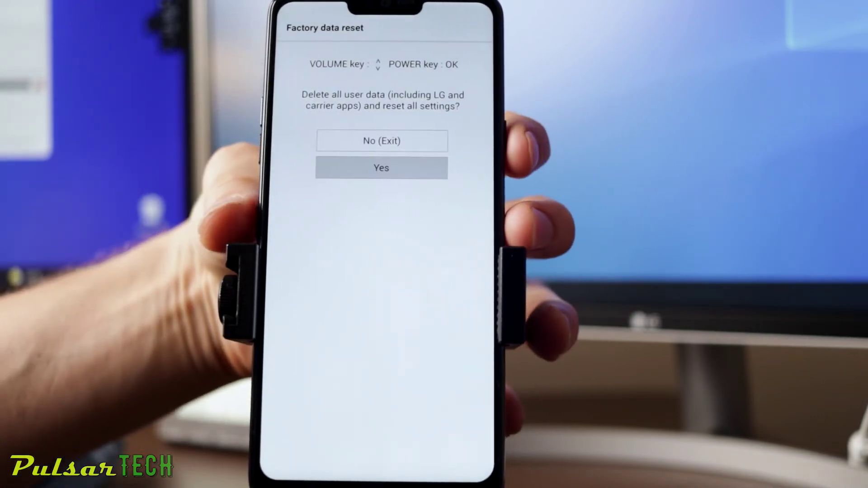
key("Return")
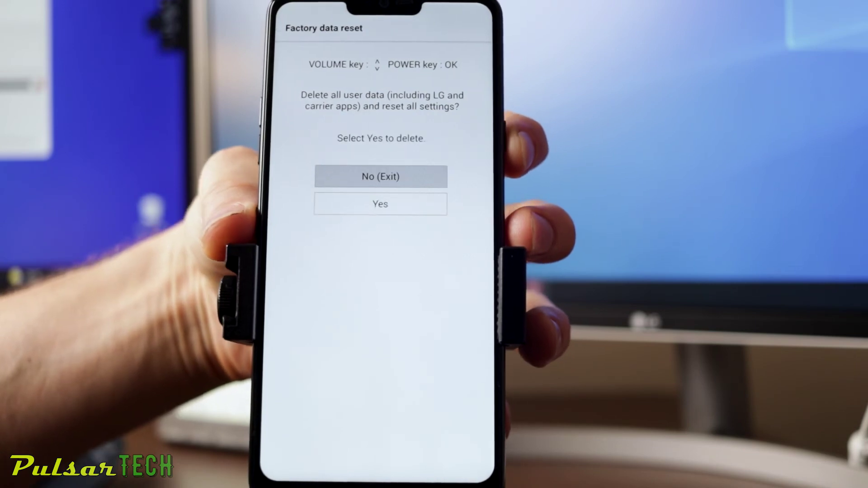
key("Down")
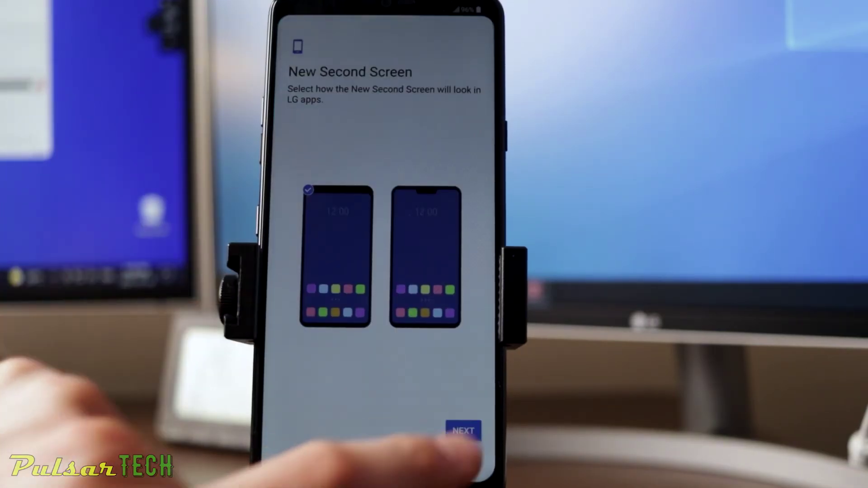
- Set up the phone as new without Wi-Fi and accept the date and time settings
left_click(466, 428)
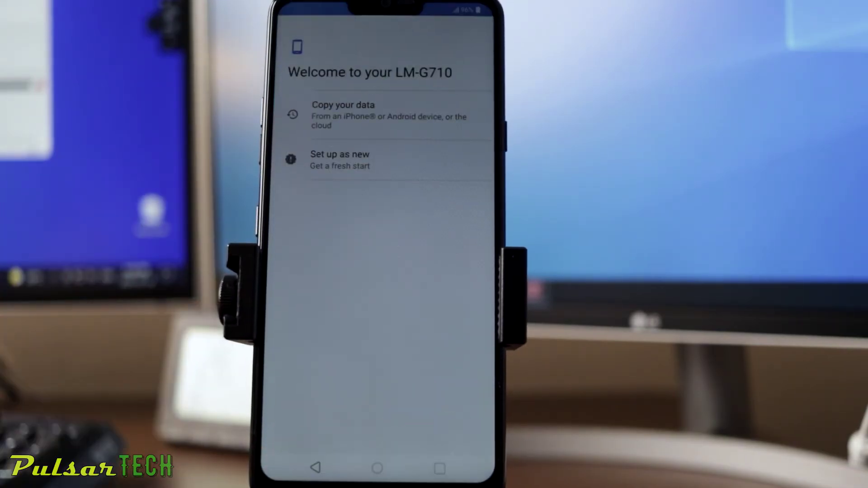
left_click(323, 158)
left_click(284, 427)
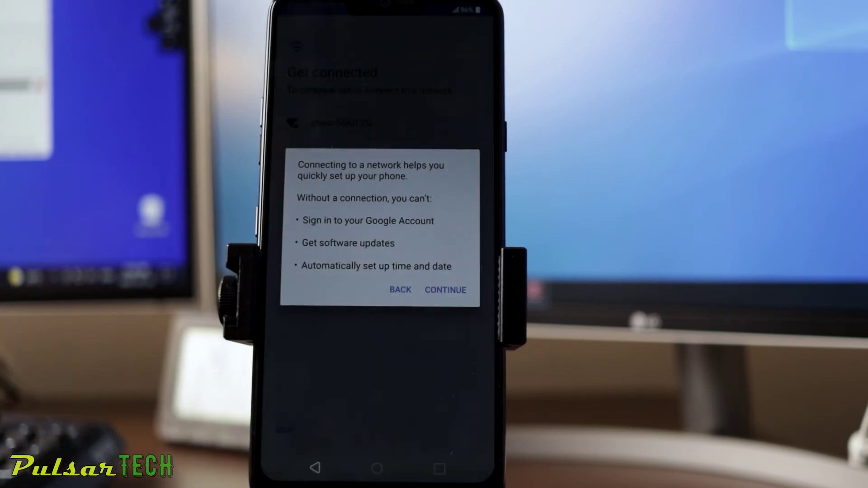
left_click(459, 292)
left_click(462, 428)
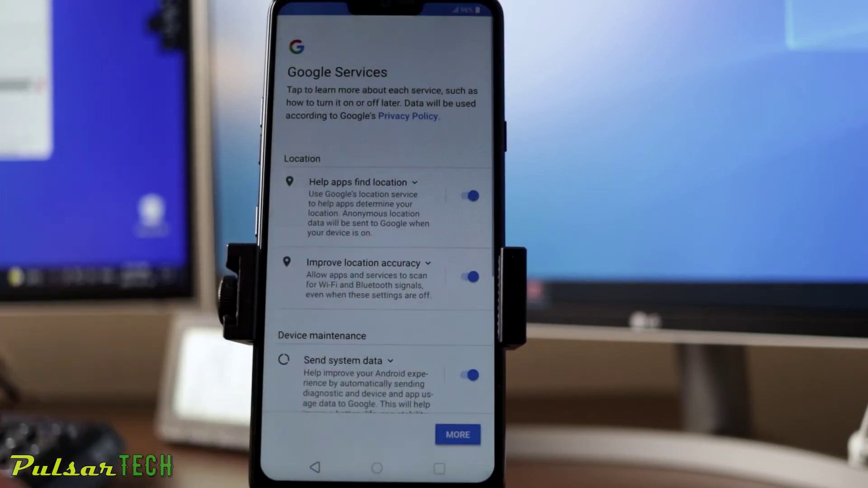
- Turn off the location and system-data Google Services toggles, agree, and finish with Home layout
left_click(469, 194)
left_click(469, 275)
left_click(469, 374)
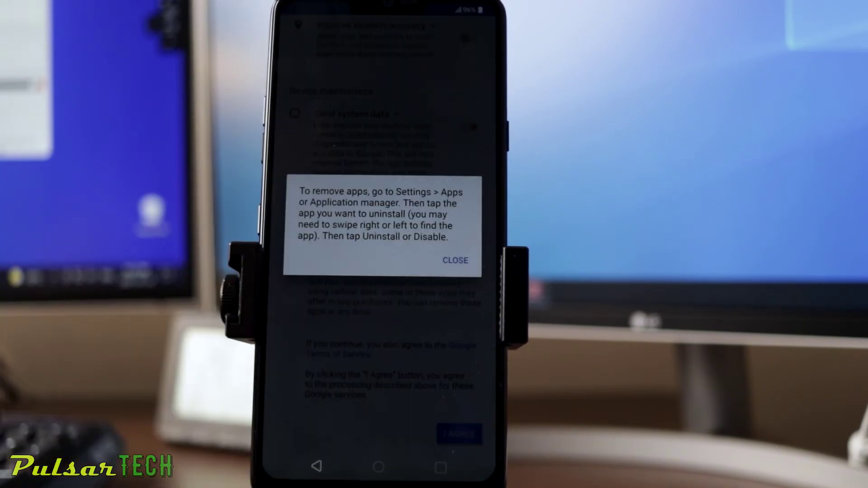
left_click(456, 261)
left_click(459, 434)
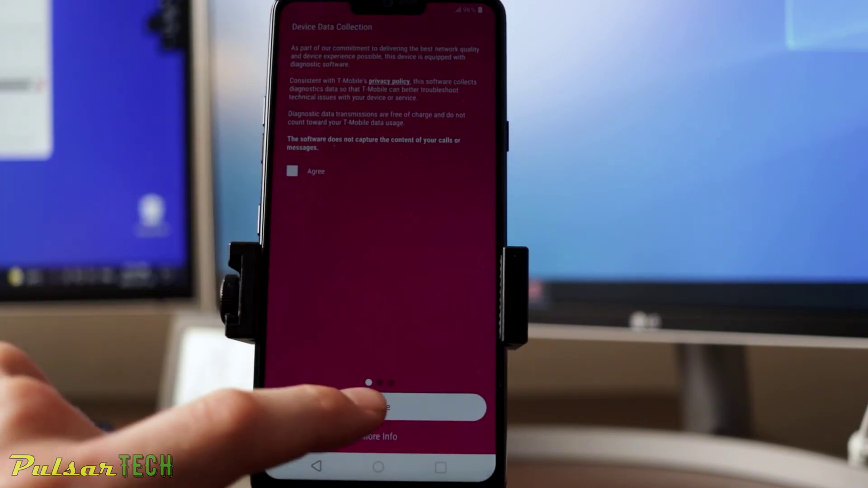
left_click(388, 409)
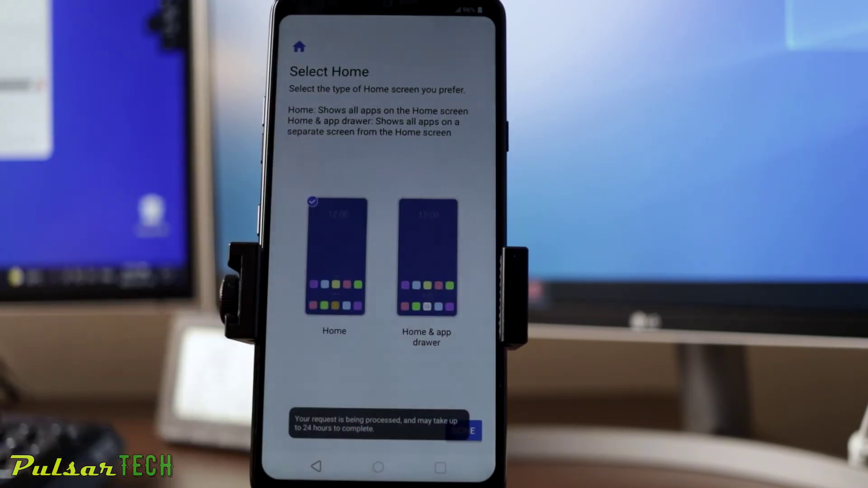
left_click(463, 430)
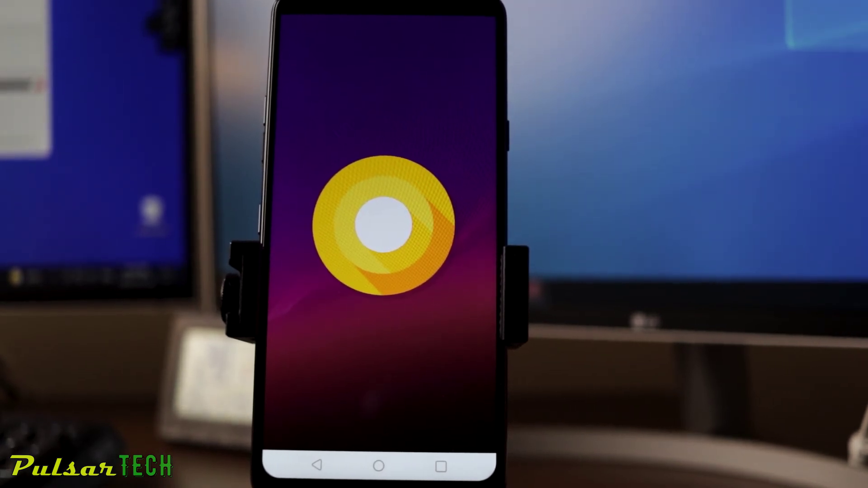
- Back out of Software info and Settings to the home screen and open the app drawer
left_click(317, 466)
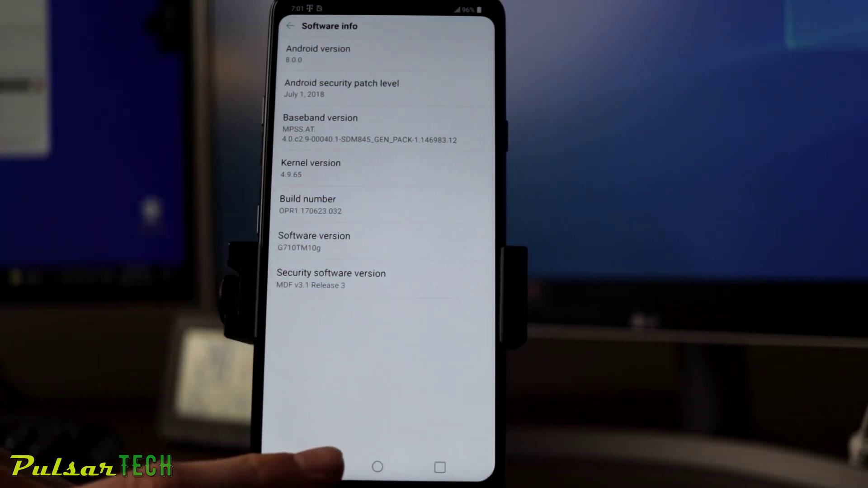
left_click(316, 467)
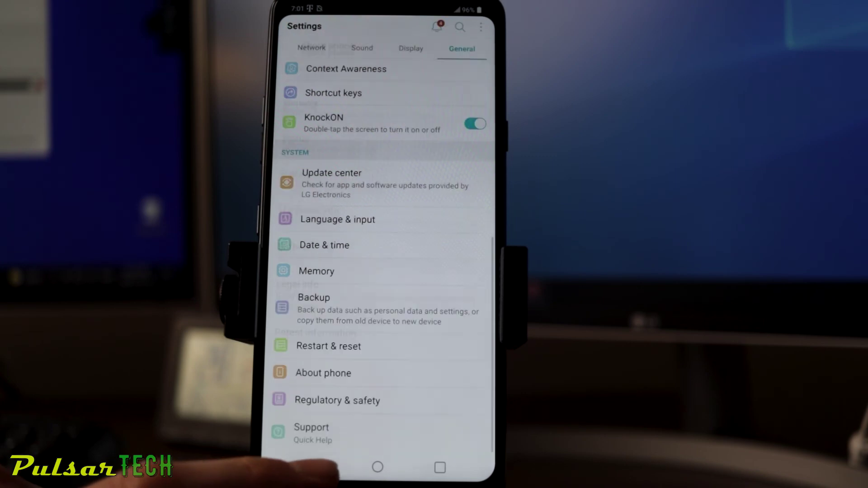
left_click(315, 467)
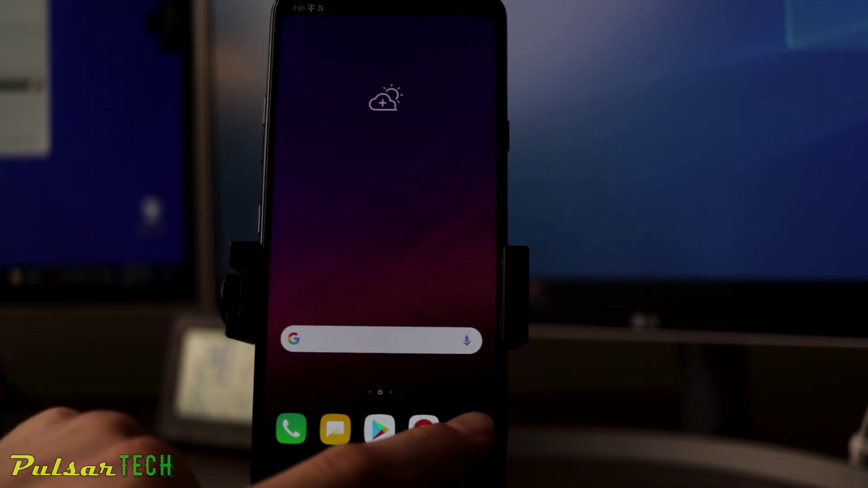
left_click(468, 429)
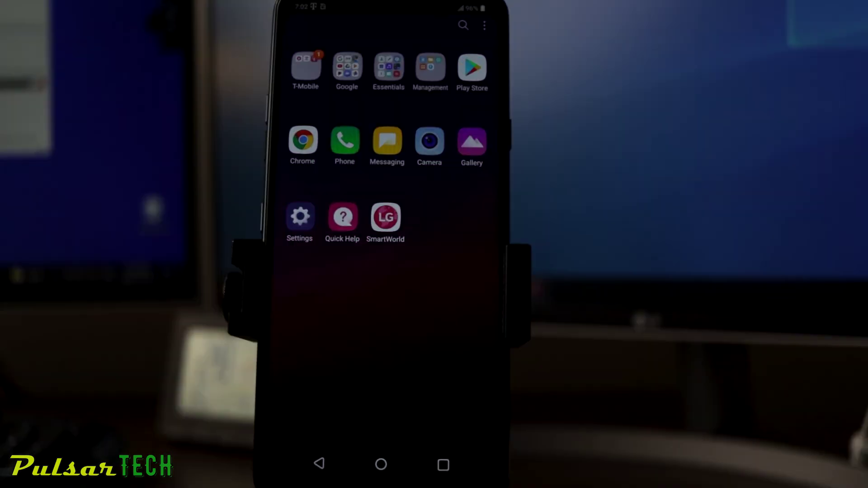